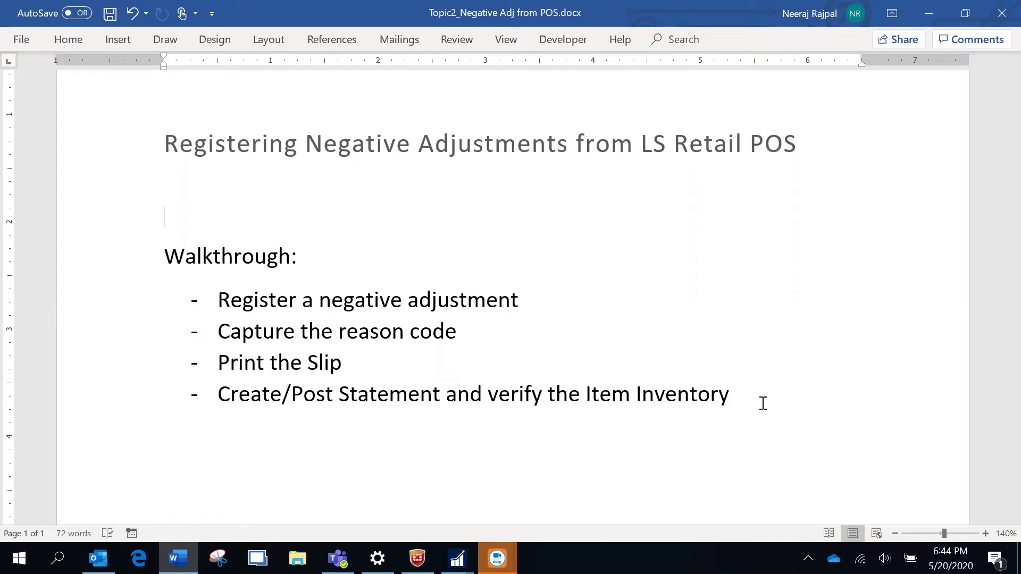
Leave the Word walkthrough outline and bring the Dynamics NAV client window to the front
key(alt+Tab)
Search for 'infocode' and open the Infocodes list page
click(853, 29)
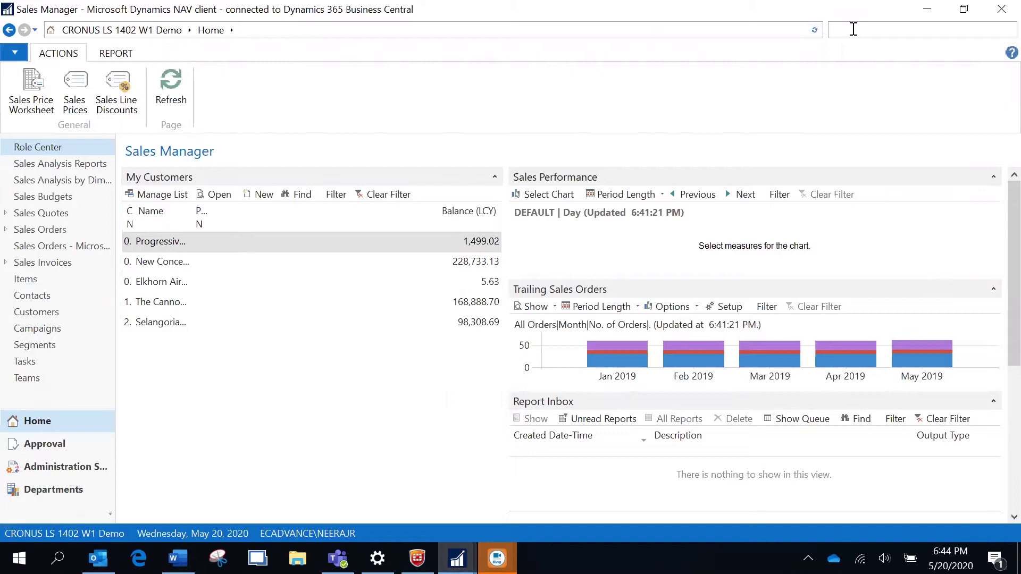
text(infocode)
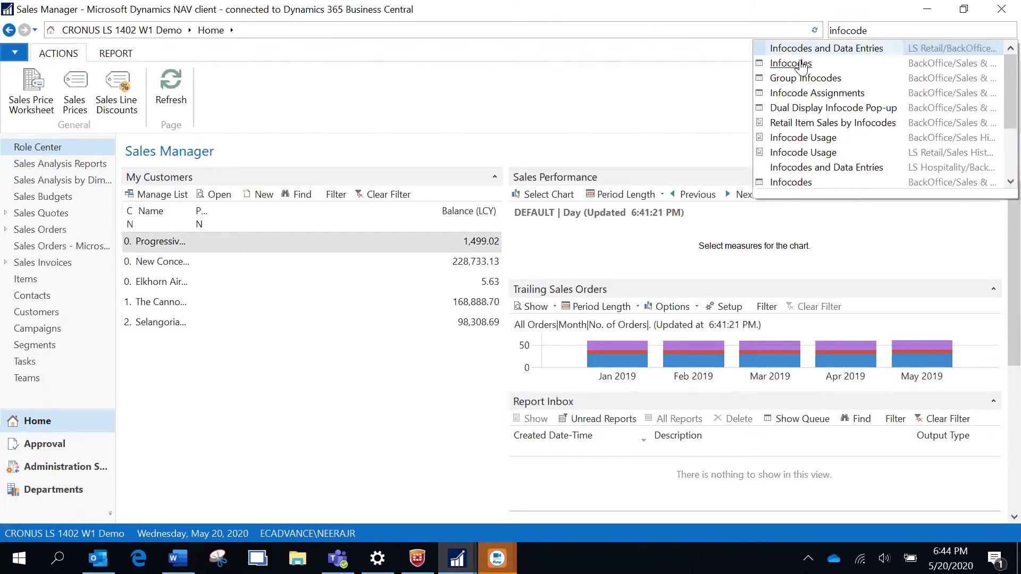
click(791, 63)
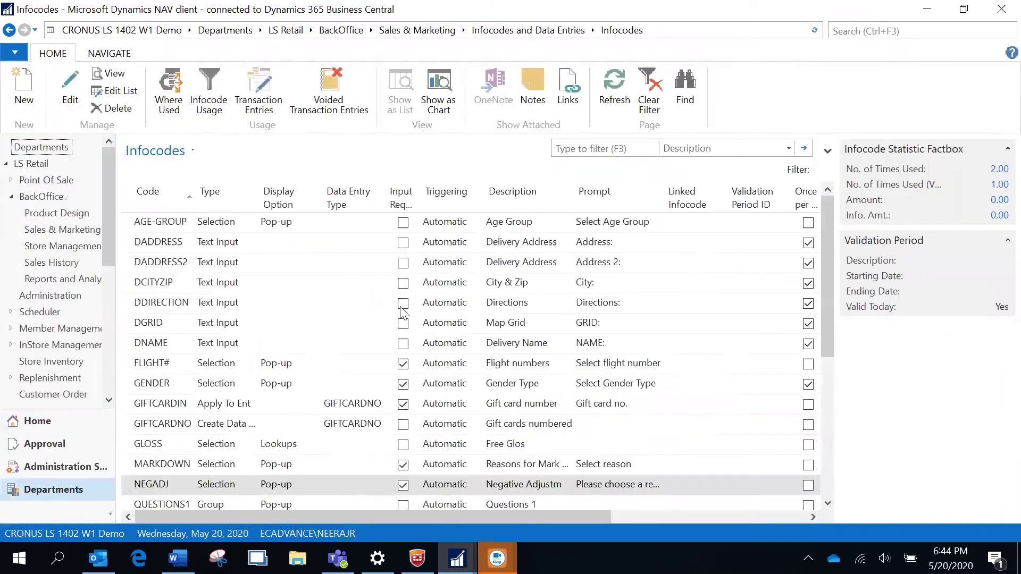
View the NEGADJ card and check its prompt 'Please choose a reason' and type Selection
click(113, 74)
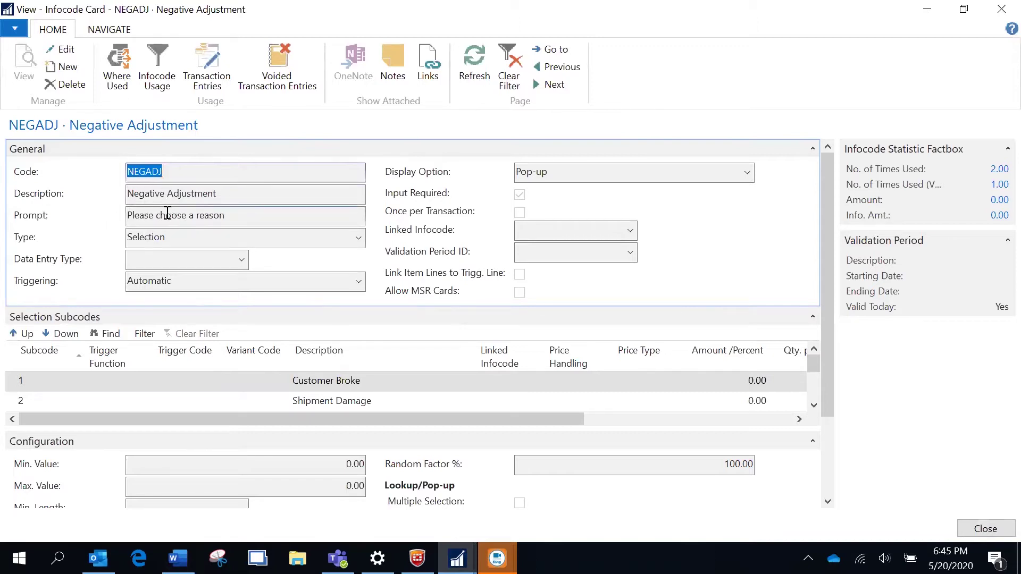
drag(237, 214, 67, 215)
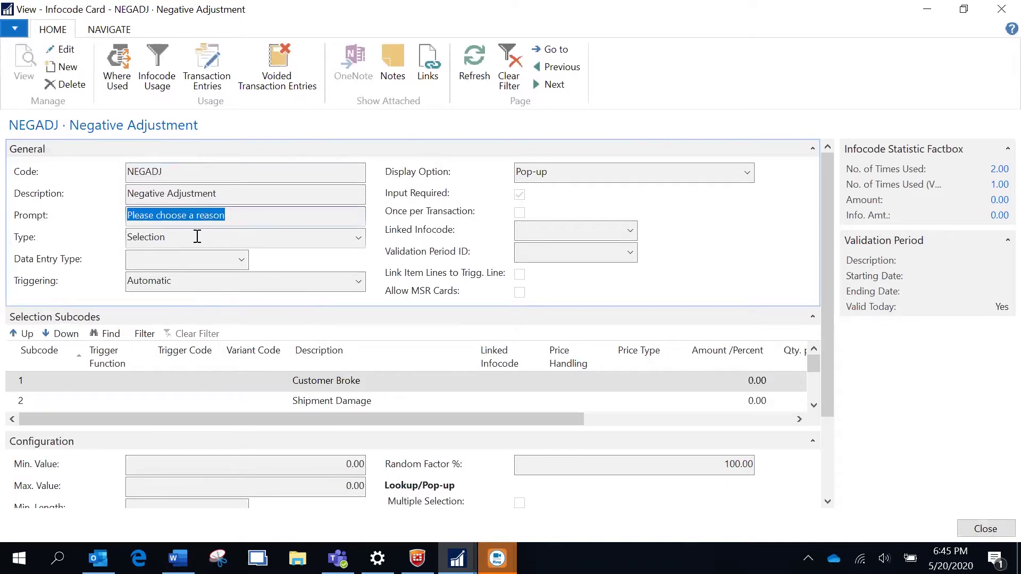
click(364, 243)
click(365, 244)
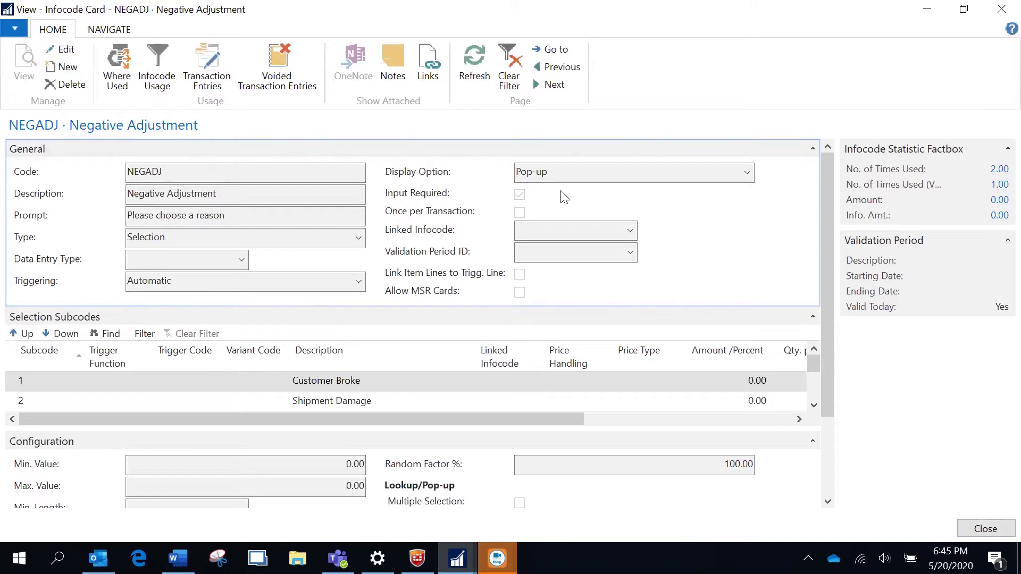
Review the NEGADJ subcodes Customer Broke, Shipment Damage, Expired, Cafe Waste and Employee Broke
click(813, 150)
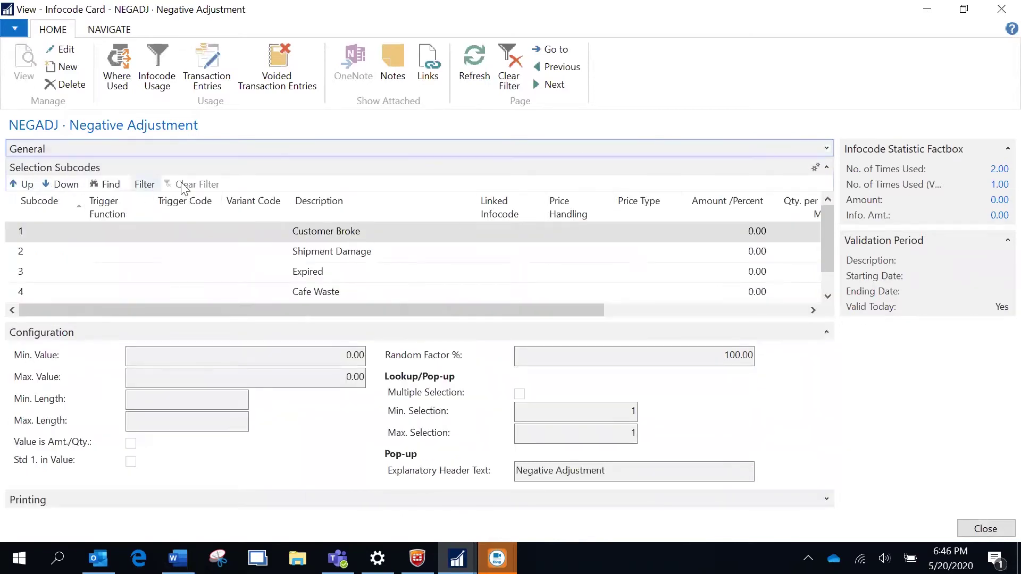
click(371, 233)
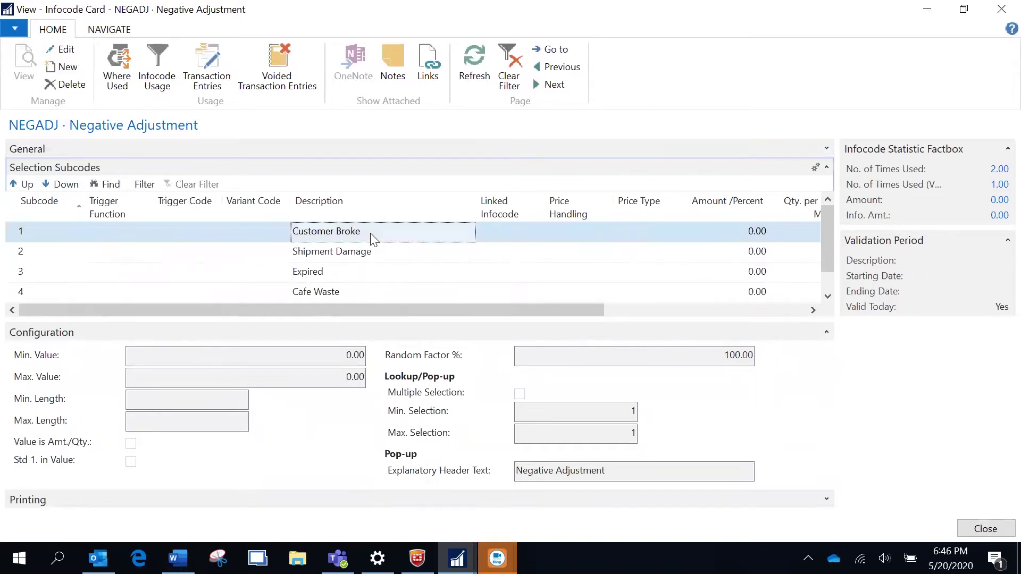
key(Down)
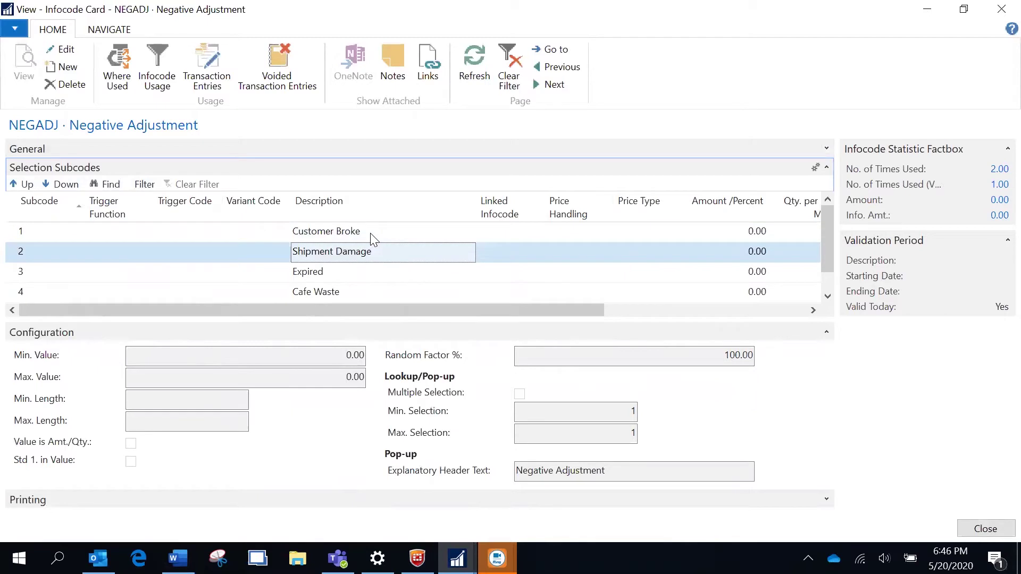
key(Down)
key(Down)
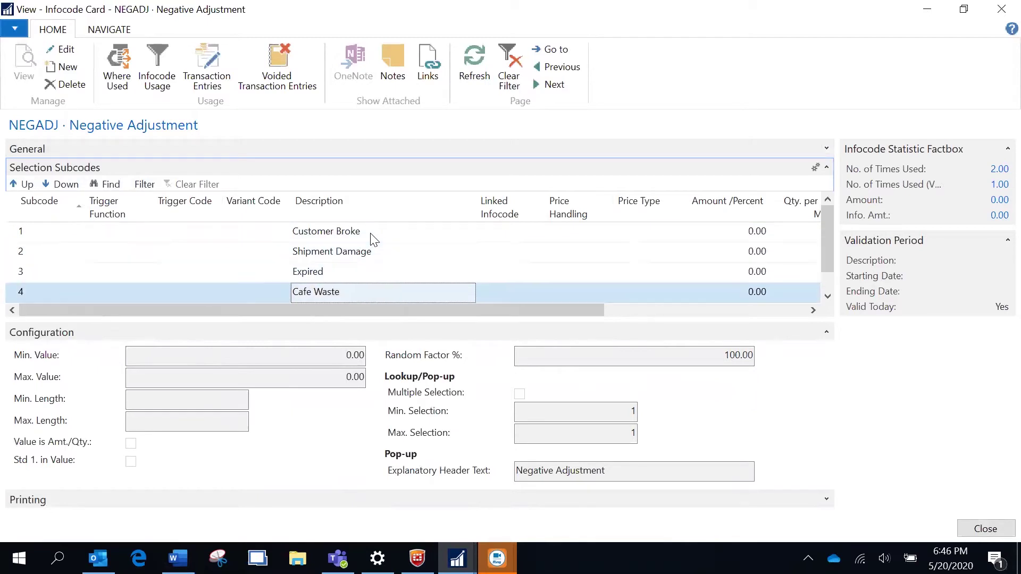
key(Down)
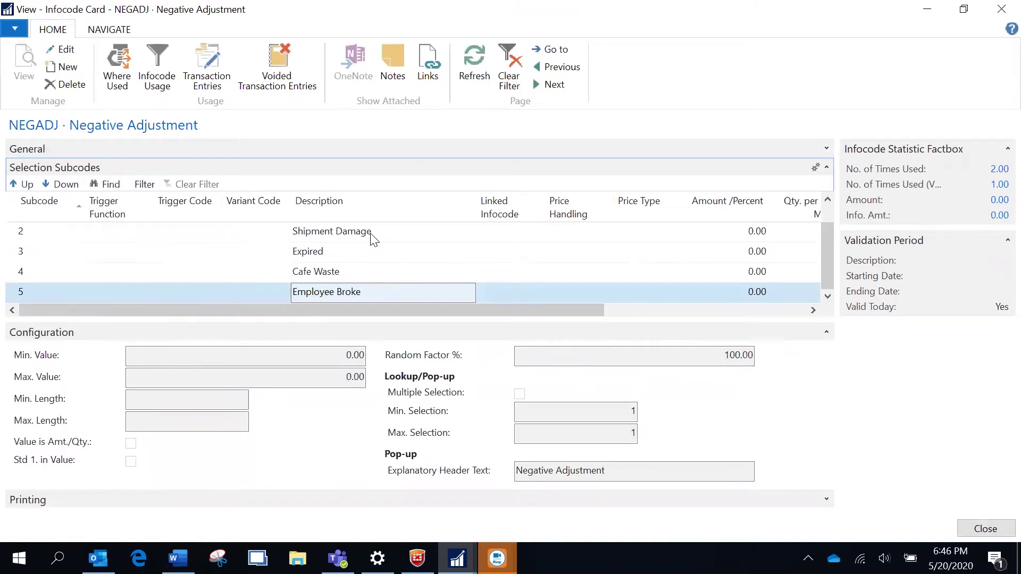
key(Tab)
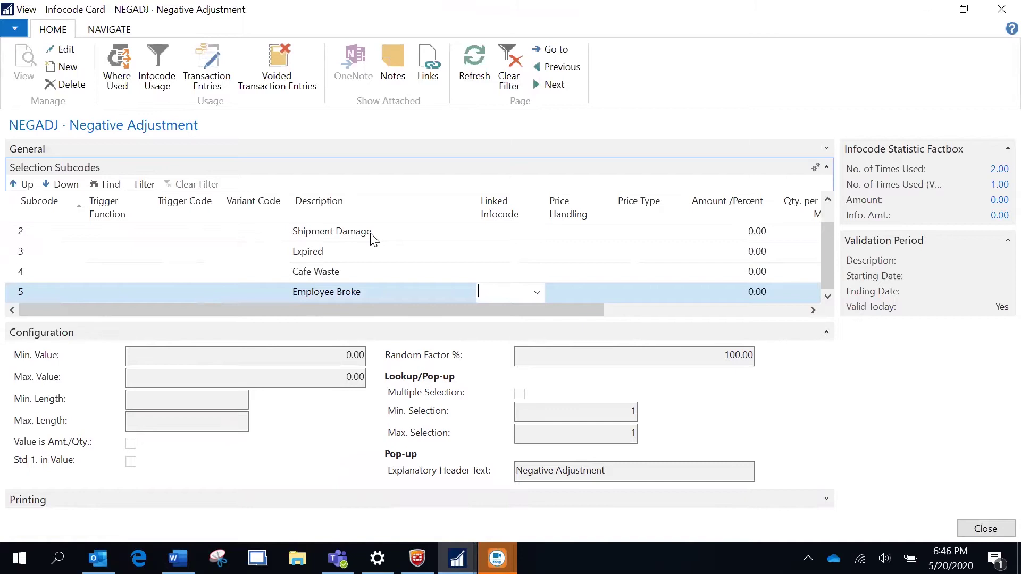
Close the NEGADJ card, open POS Actions and select the Negative Adjustment trigger
click(985, 528)
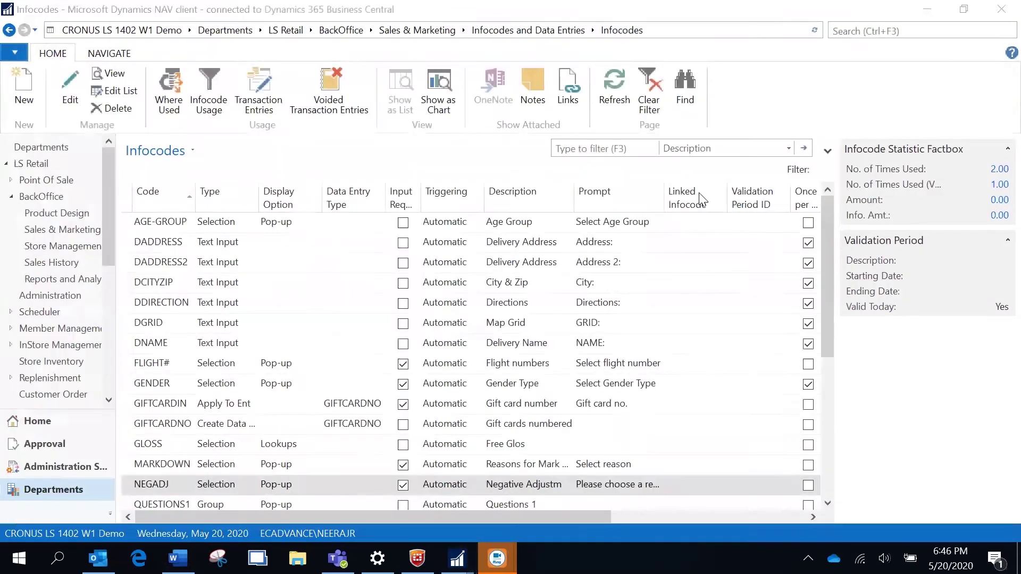
click(858, 32)
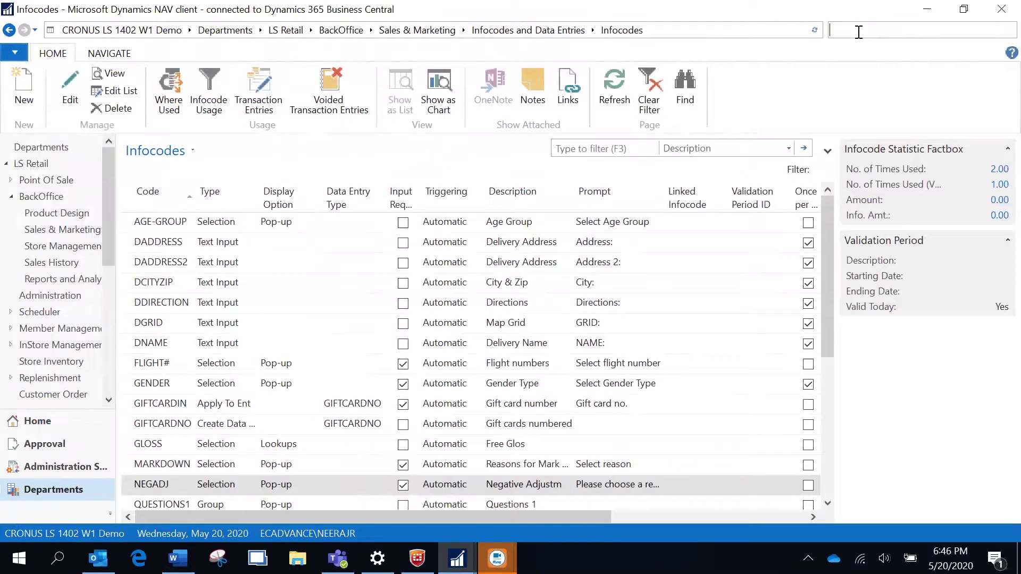
text(pos action)
key(Down)
key(Return)
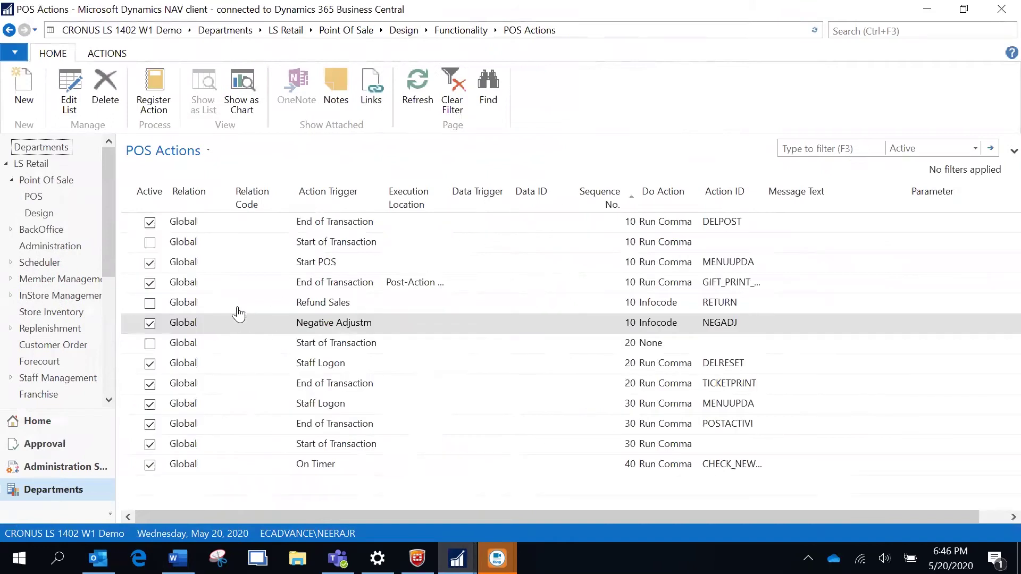
click(345, 325)
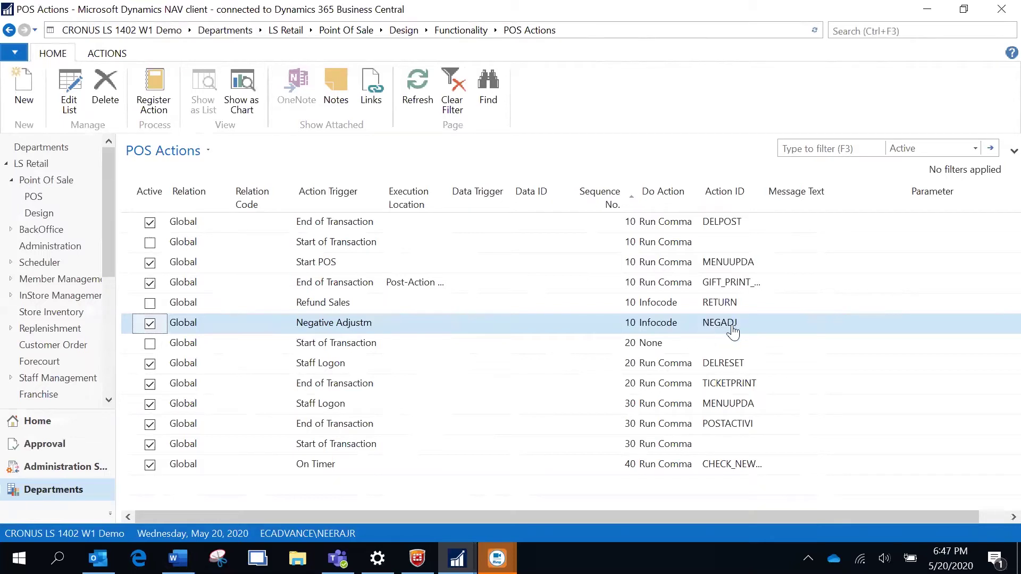
click(865, 29)
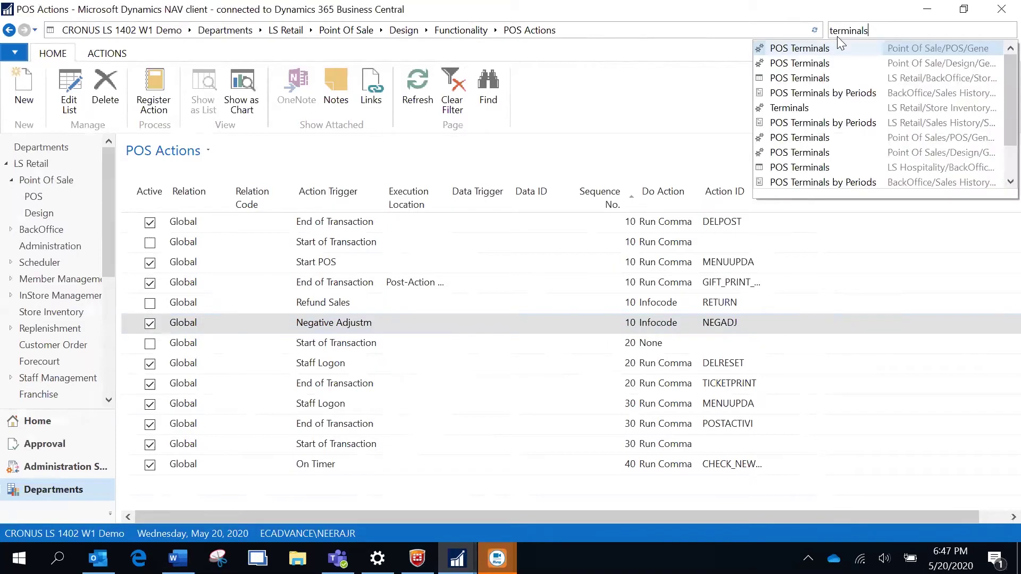
Confirm terminal P0003 has Print Receipt for Neg. Adj. enabled, then close its card
click(812, 57)
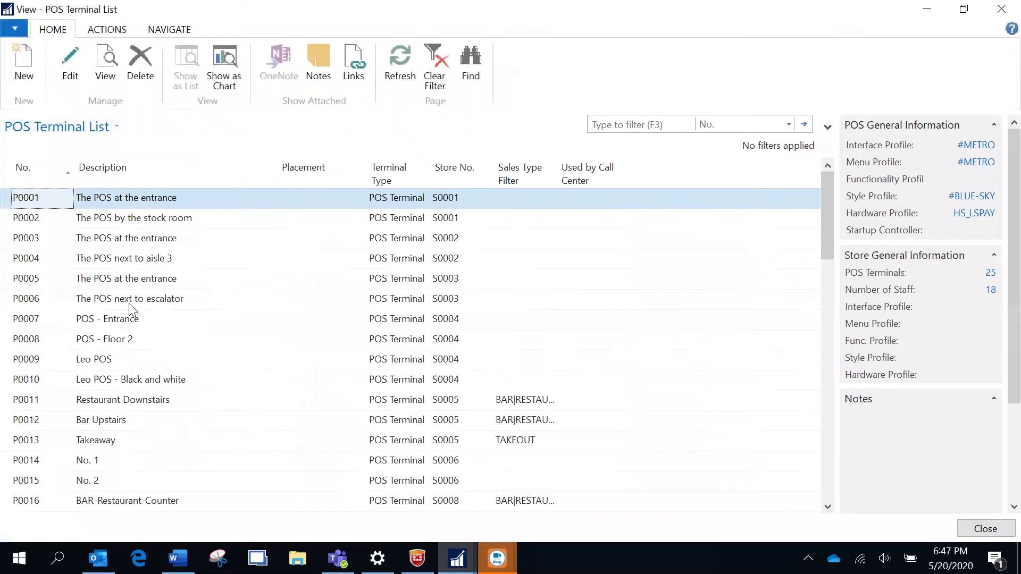
key(Down)
key(Down)
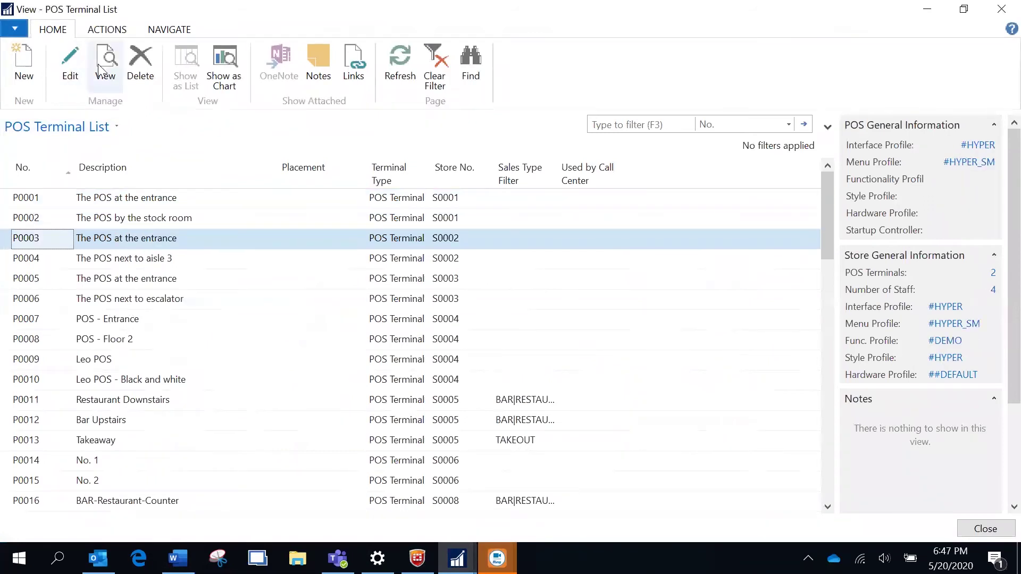
click(102, 60)
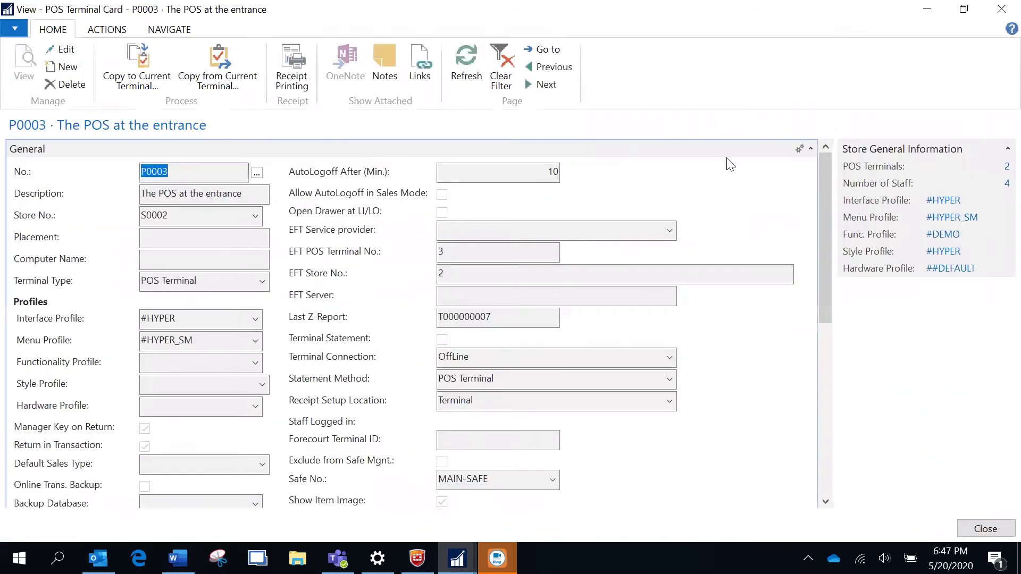
click(811, 149)
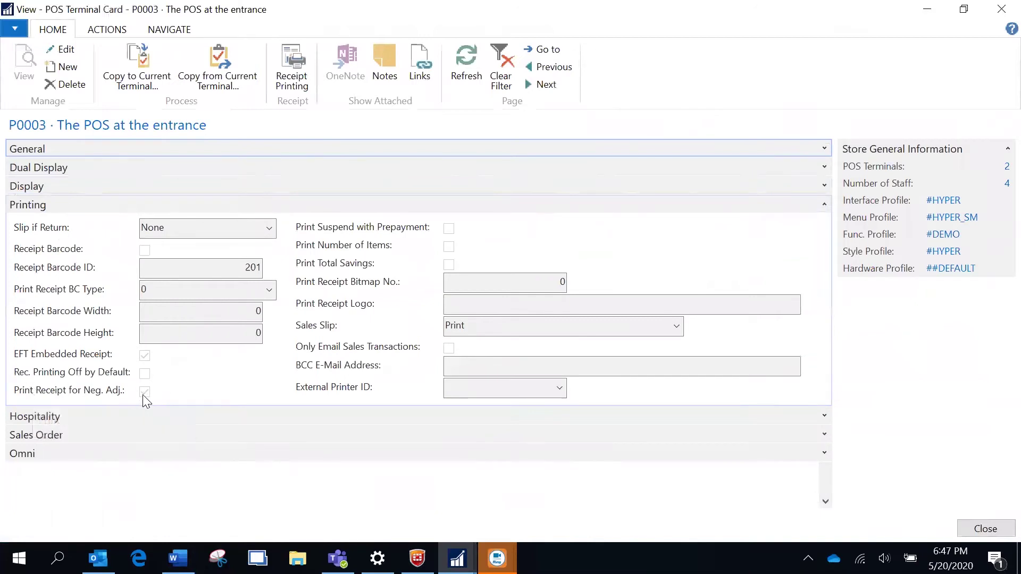
key(ctrl+shift+e)
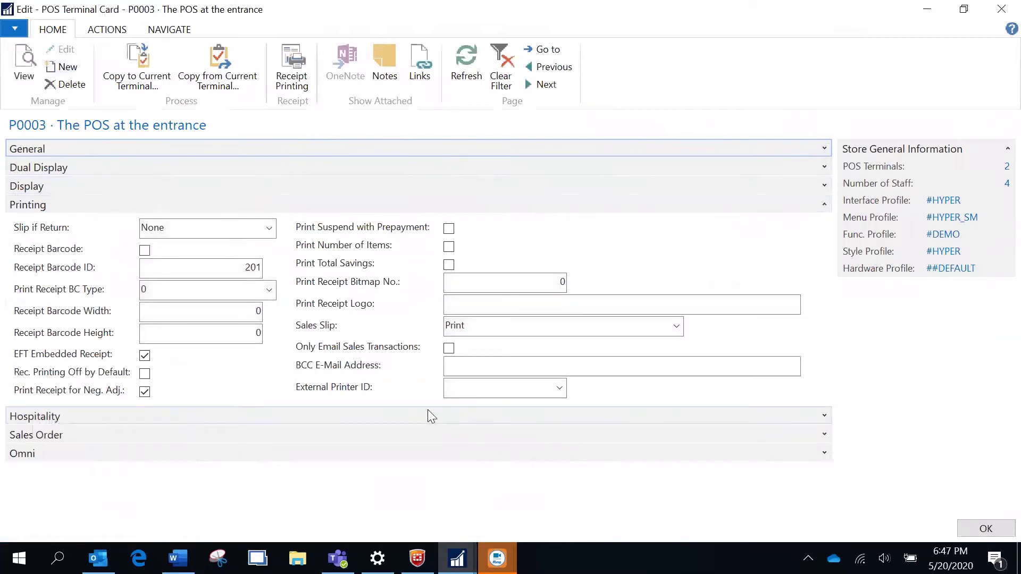
key(Escape)
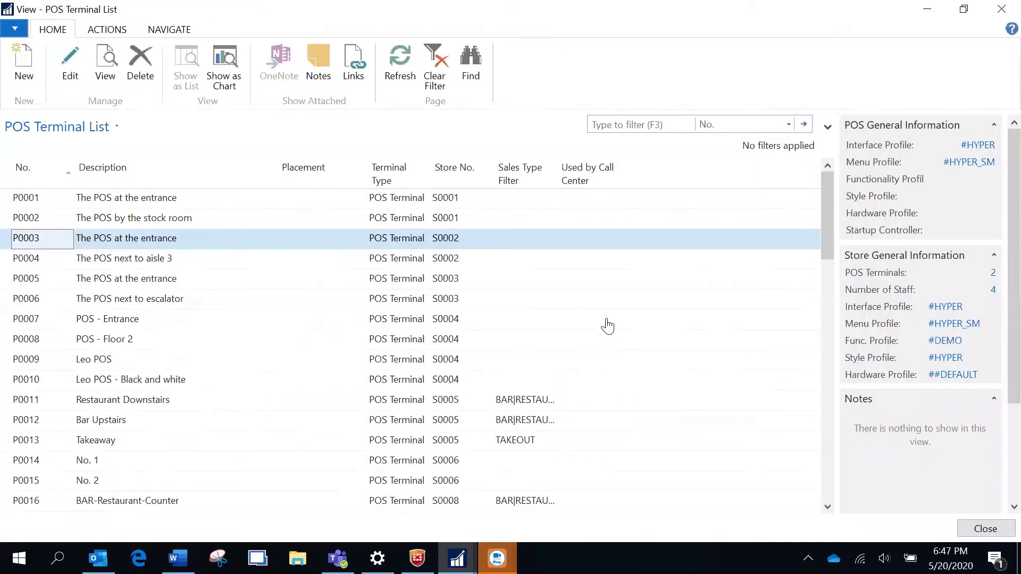
Open Retail Items and confirm item 10055 Cheese holds 398 in inventory
key(Escape)
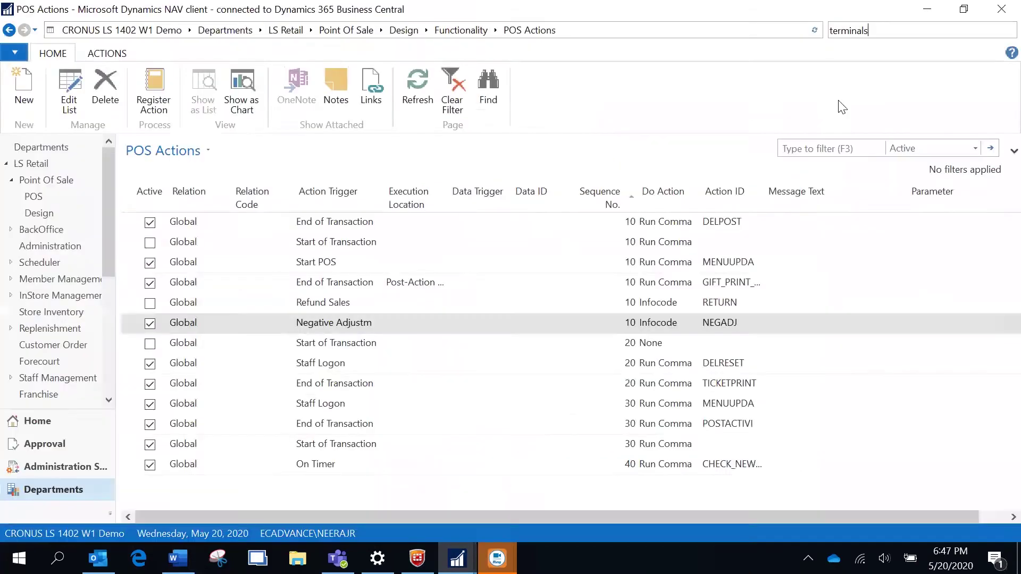
click(838, 30)
text(retail item)
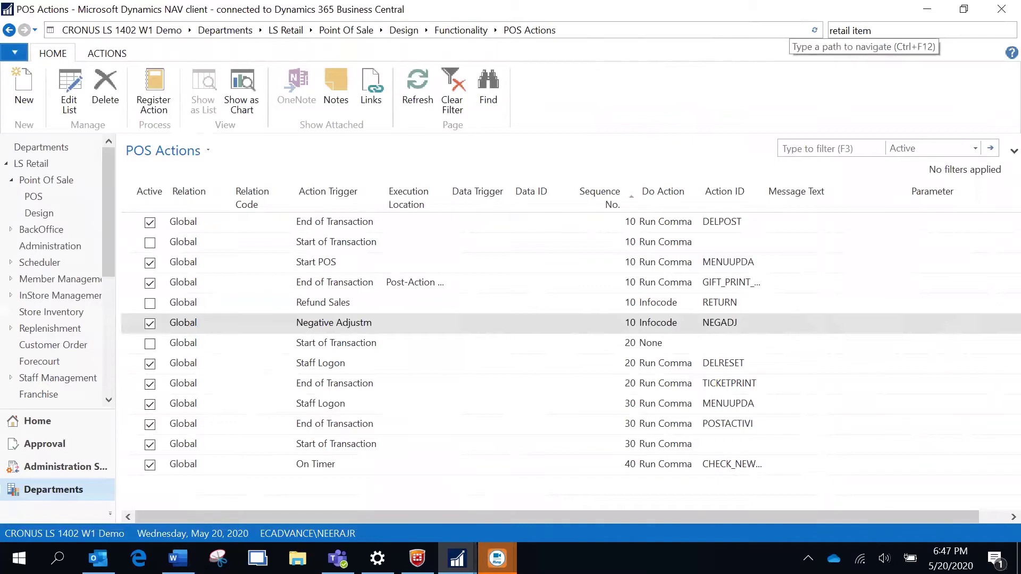
key(Down)
key(Return)
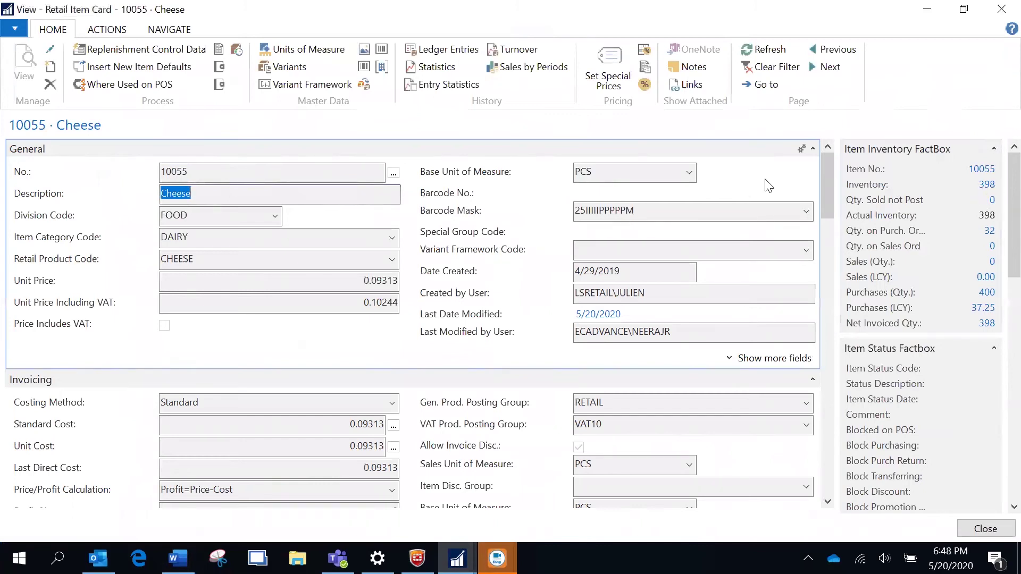
key(Escape)
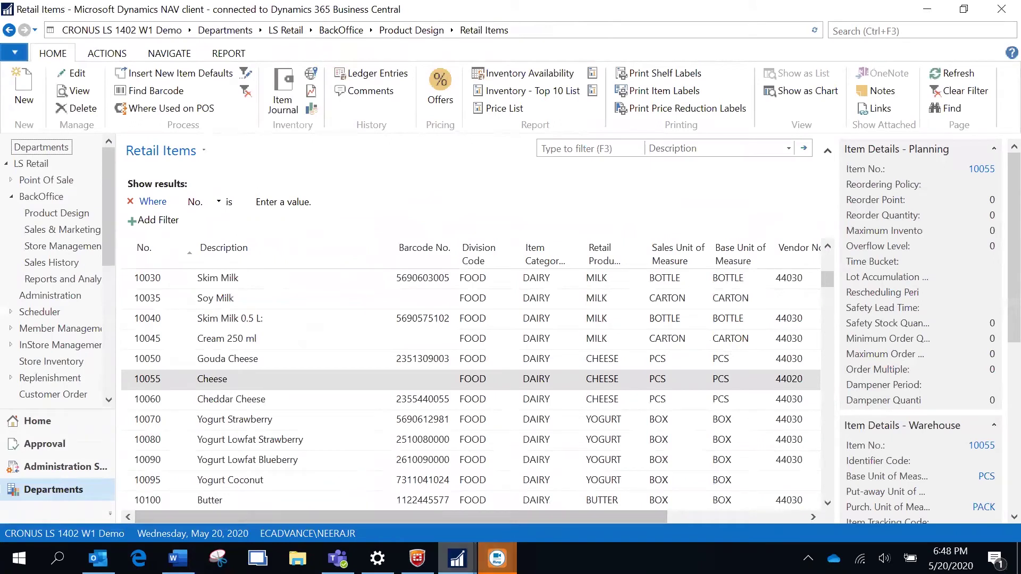
Switch to EPOS Main and confirm the Negative Adj. button runs command NEG_ADJ
click(457, 558)
click(470, 497)
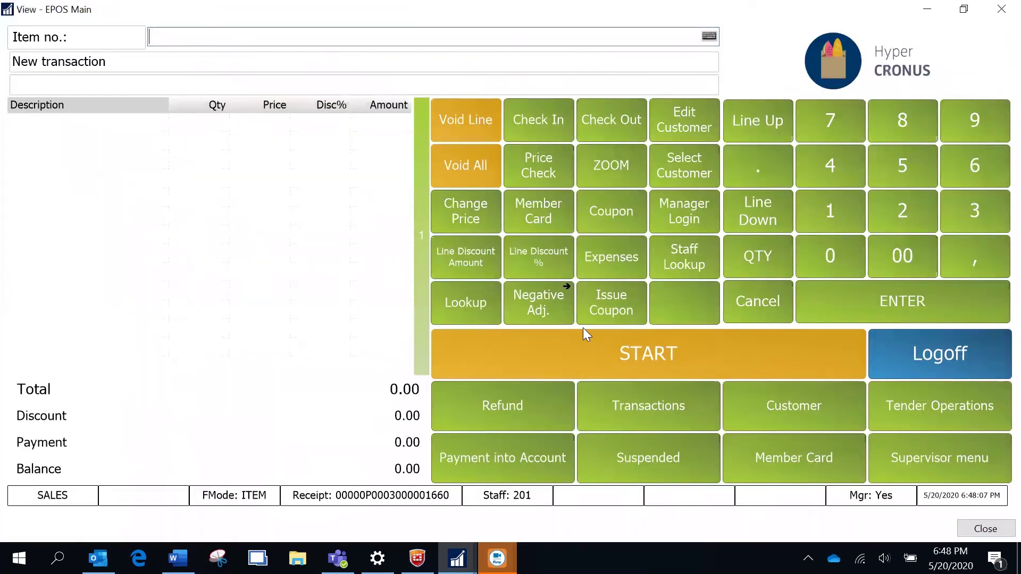
right_click(536, 302)
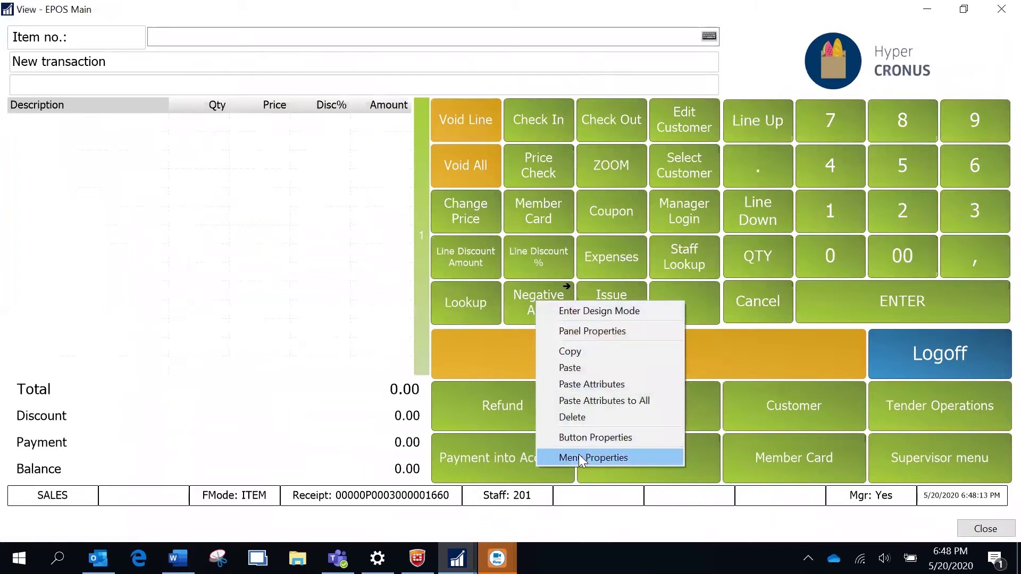
click(582, 433)
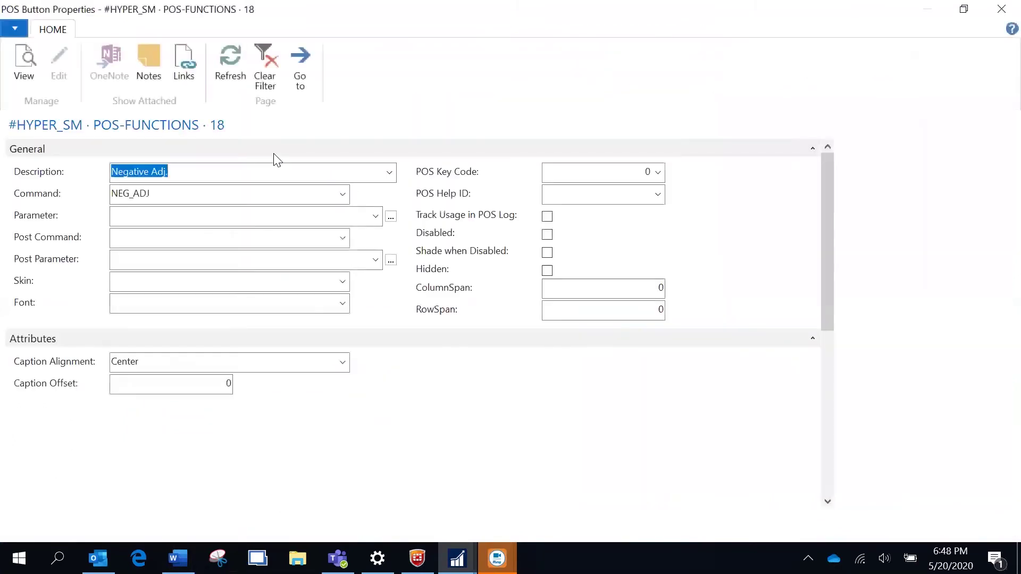
click(157, 194)
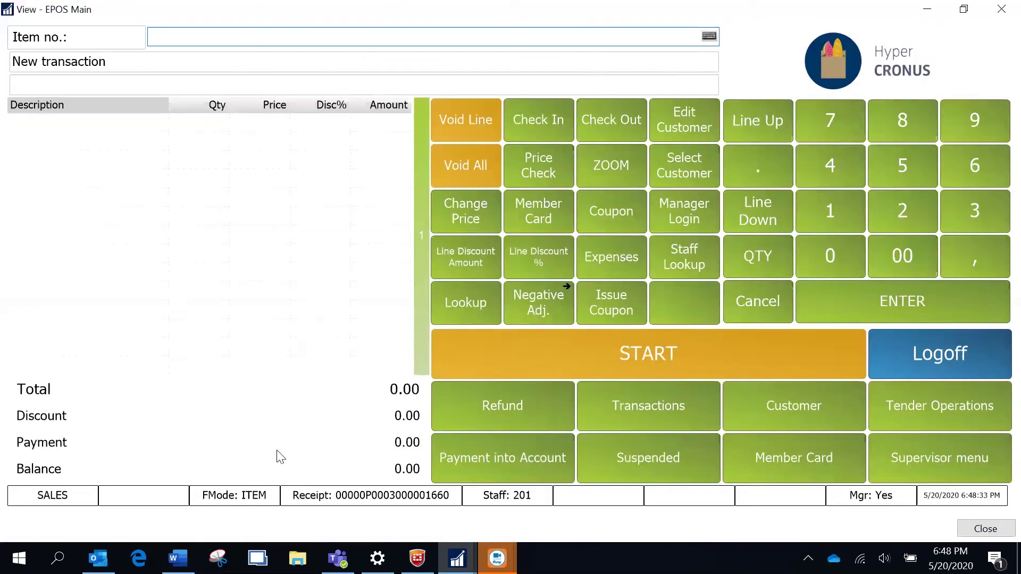
Start a negative adjustment with reason Expired and add item 10055 Cheese from the lookup
click(552, 306)
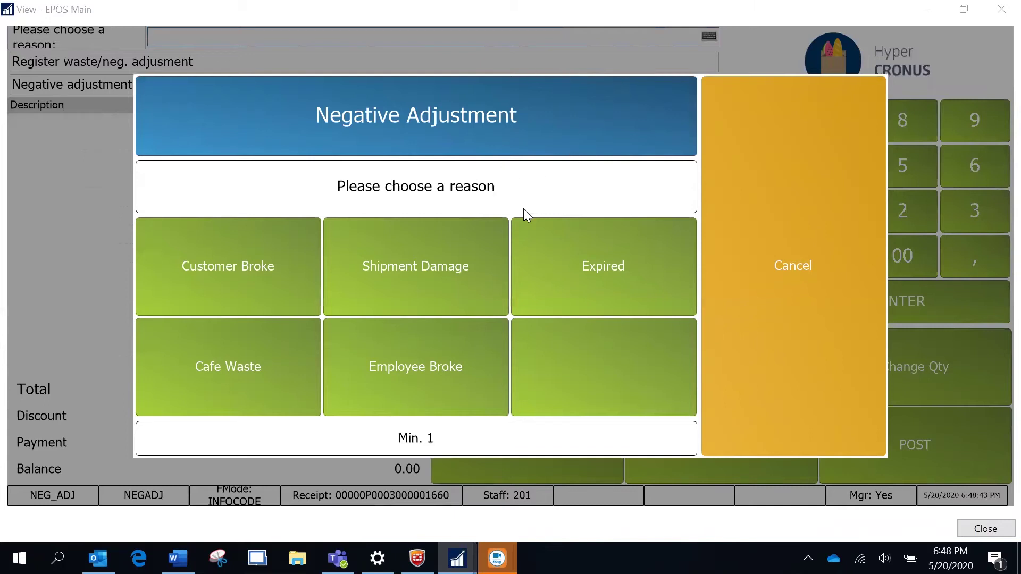
click(599, 275)
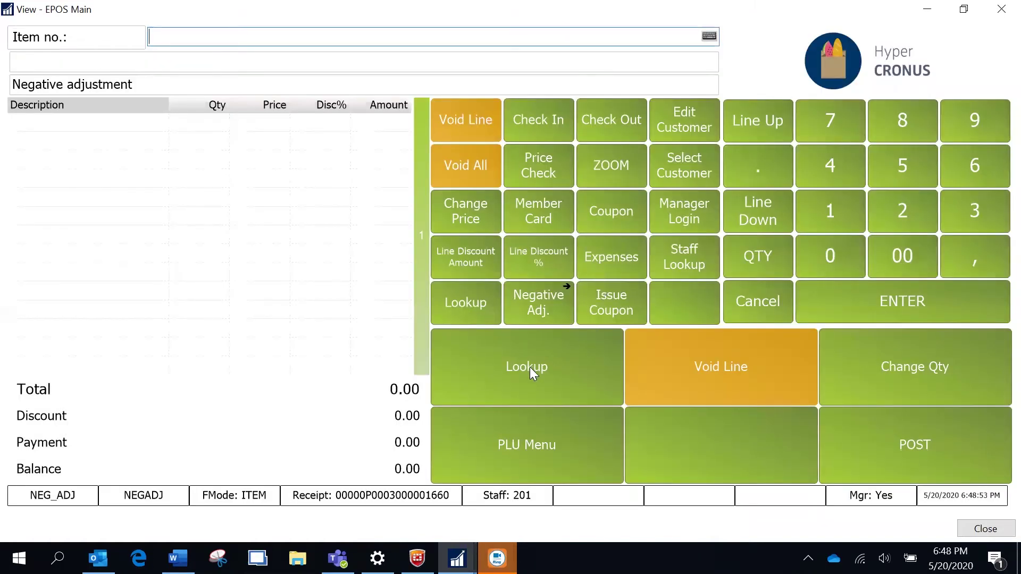
click(529, 367)
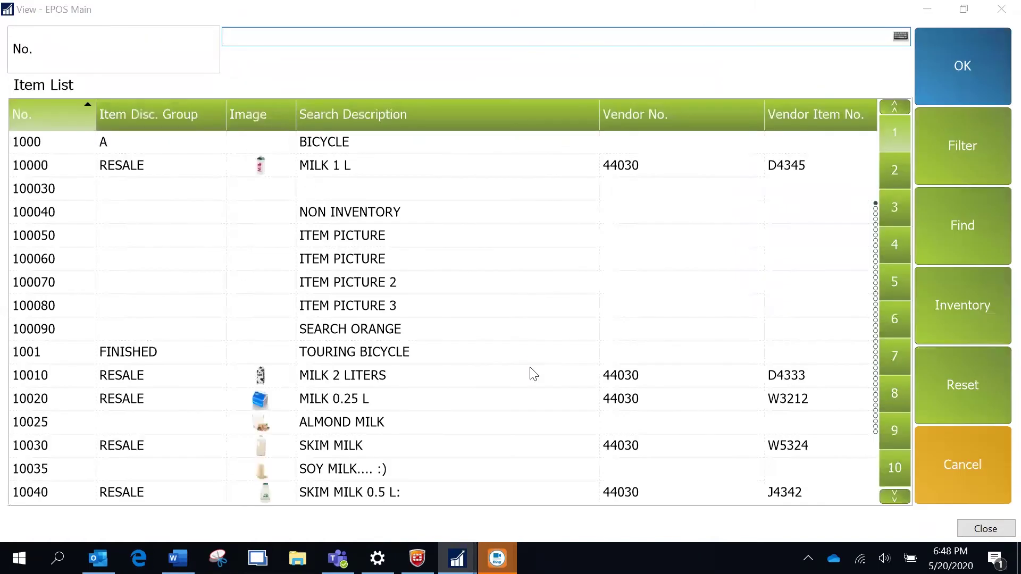
click(402, 127)
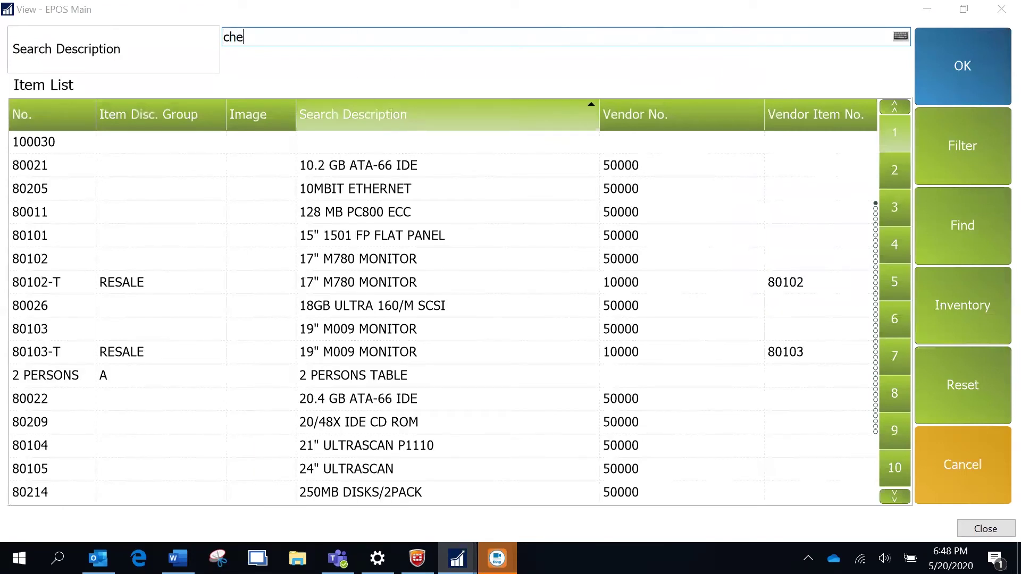
key(Return)
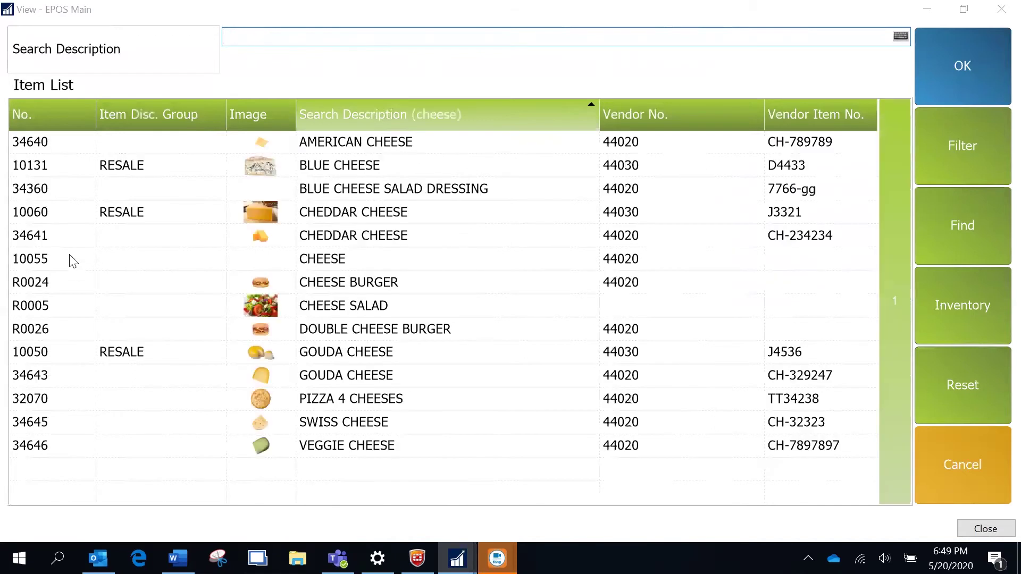
click(69, 258)
click(987, 65)
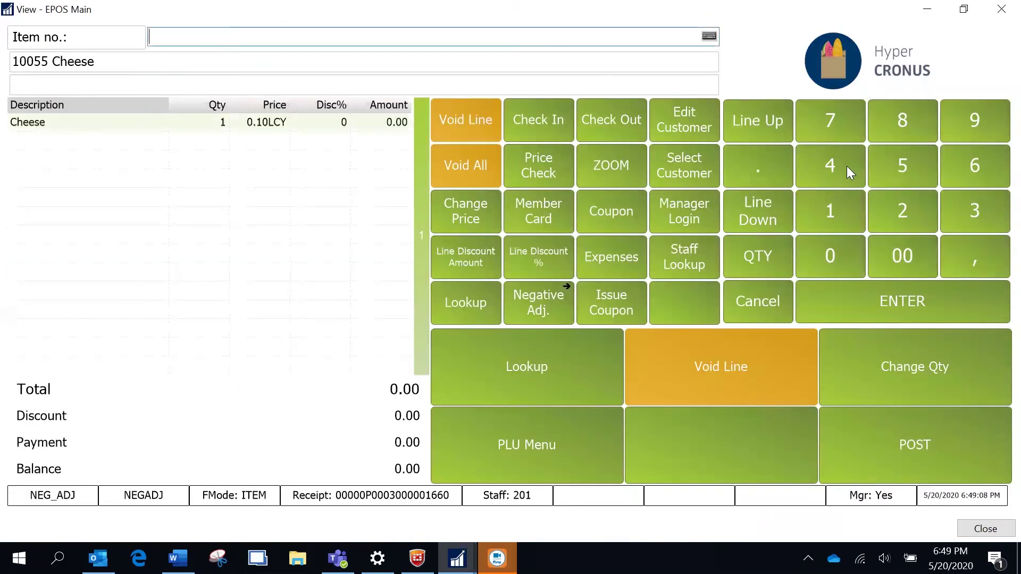
Change the Cheese line quantity to 3 and post the negative adjustment
click(878, 373)
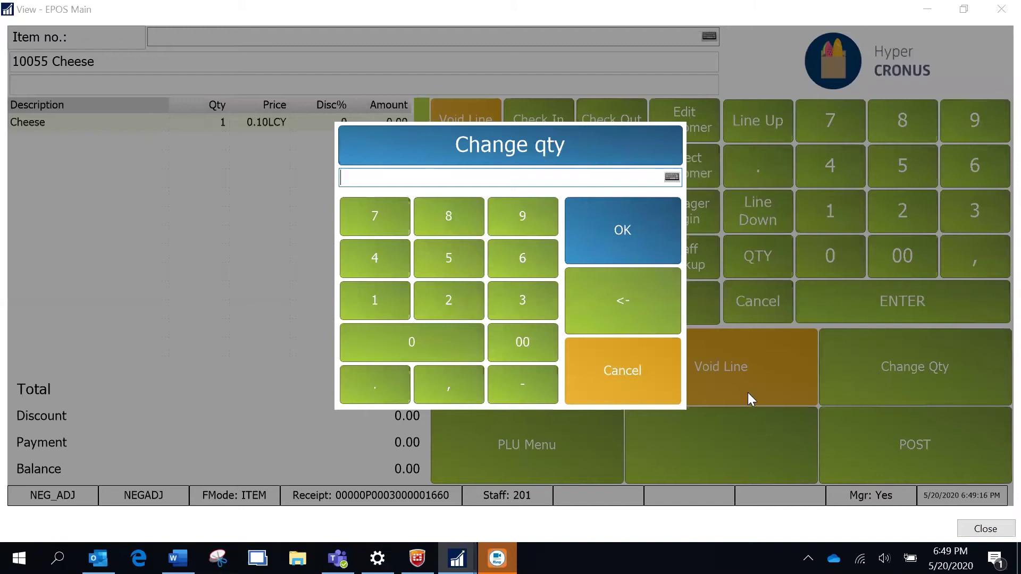
click(532, 303)
click(625, 227)
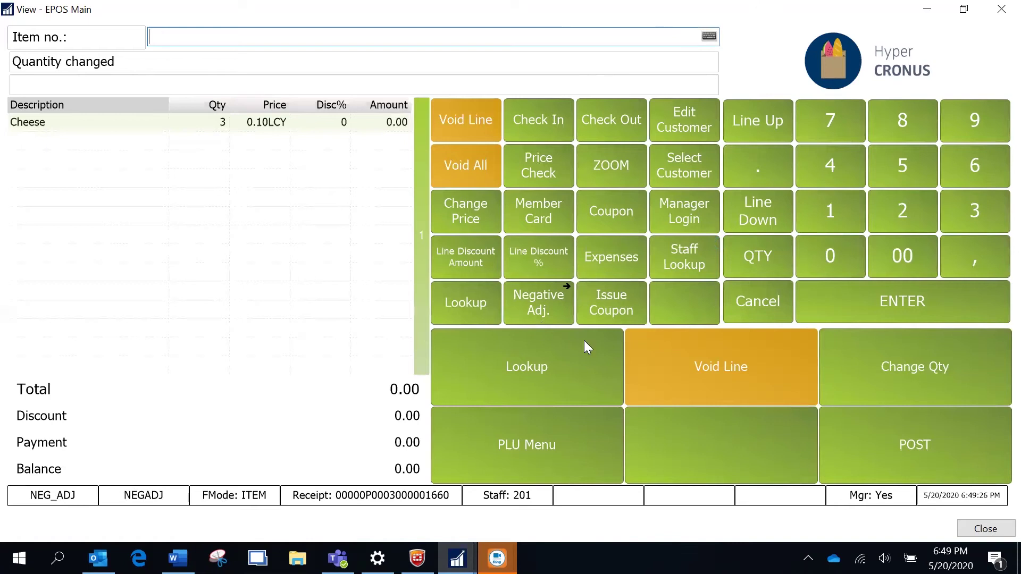
click(935, 445)
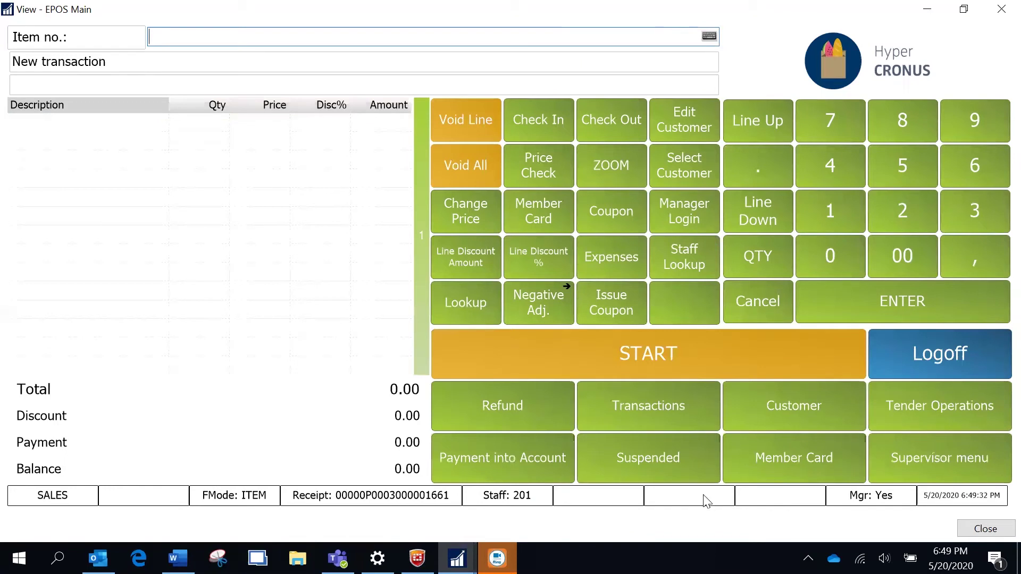
Show the printed Negative Adjustment receipt listing 10055 Cheese, 3 pcs
mouse_move(458, 558)
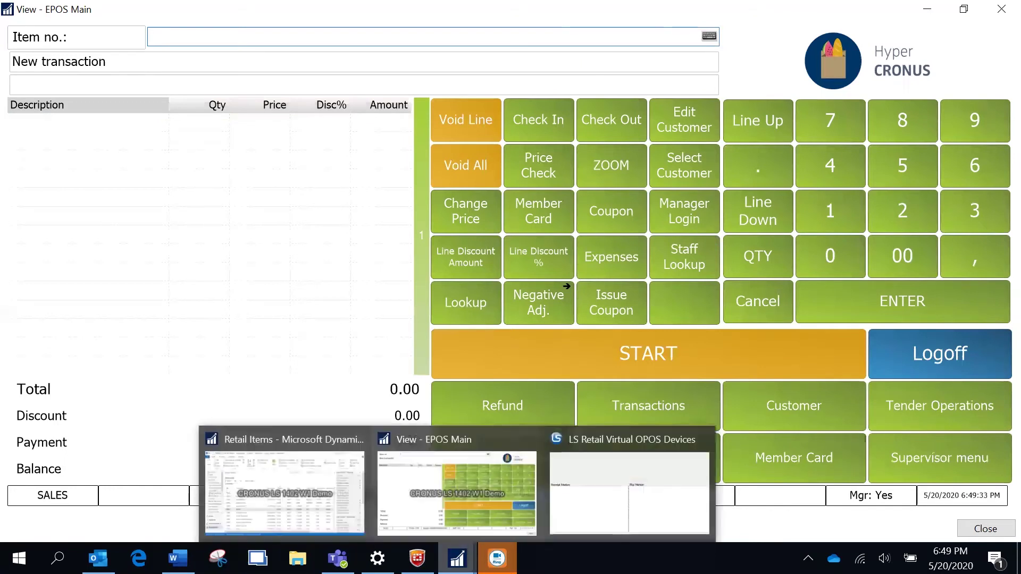
click(589, 489)
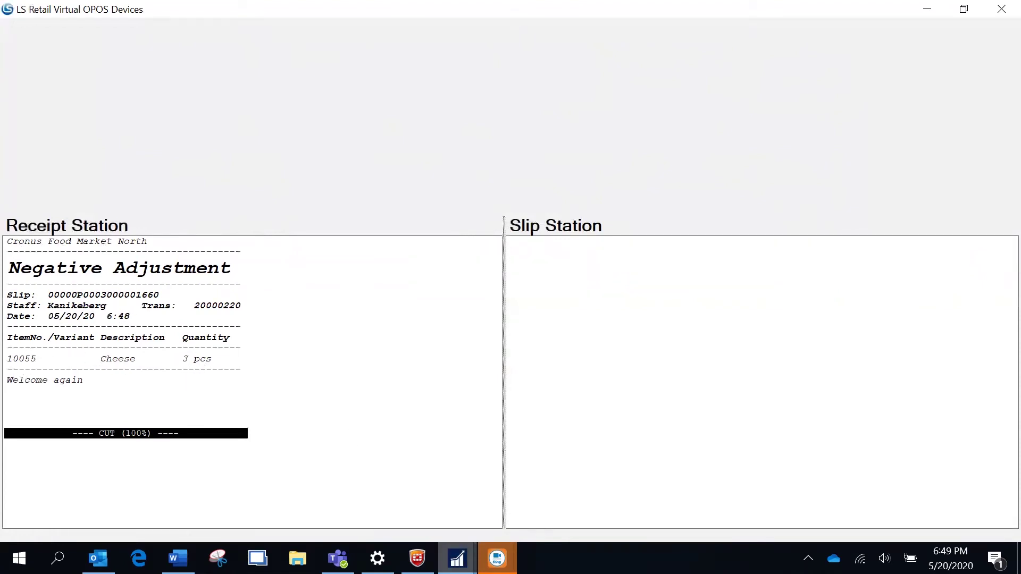
Go to the Open Statements list by searching for 'open statement'
mouse_move(457, 558)
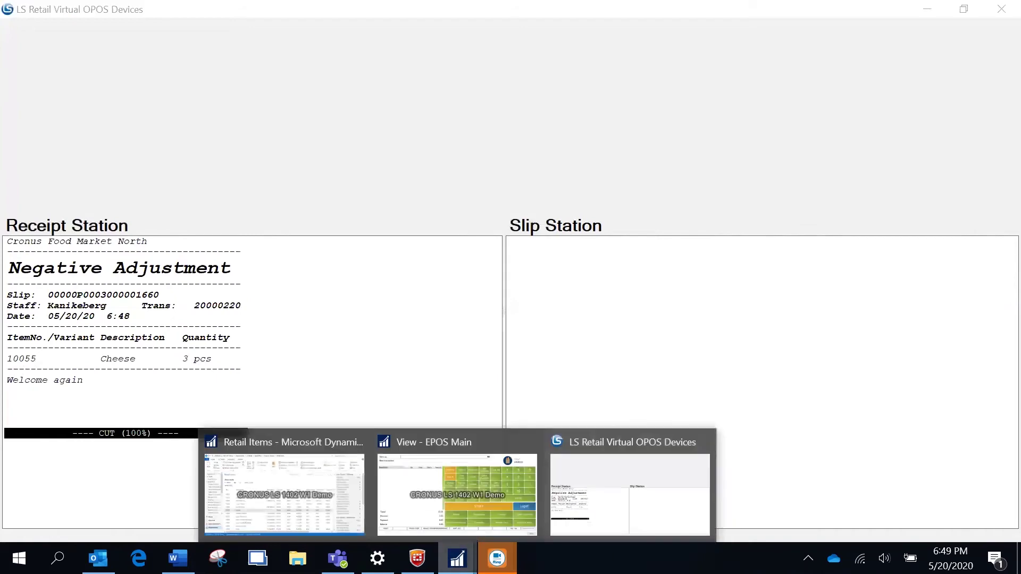
click(321, 489)
click(851, 31)
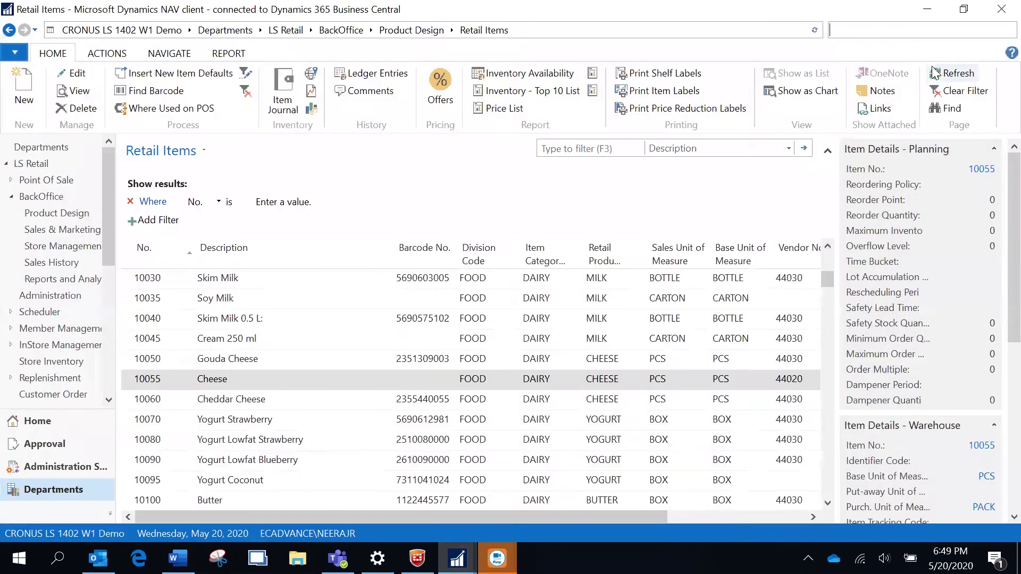
text(open statement)
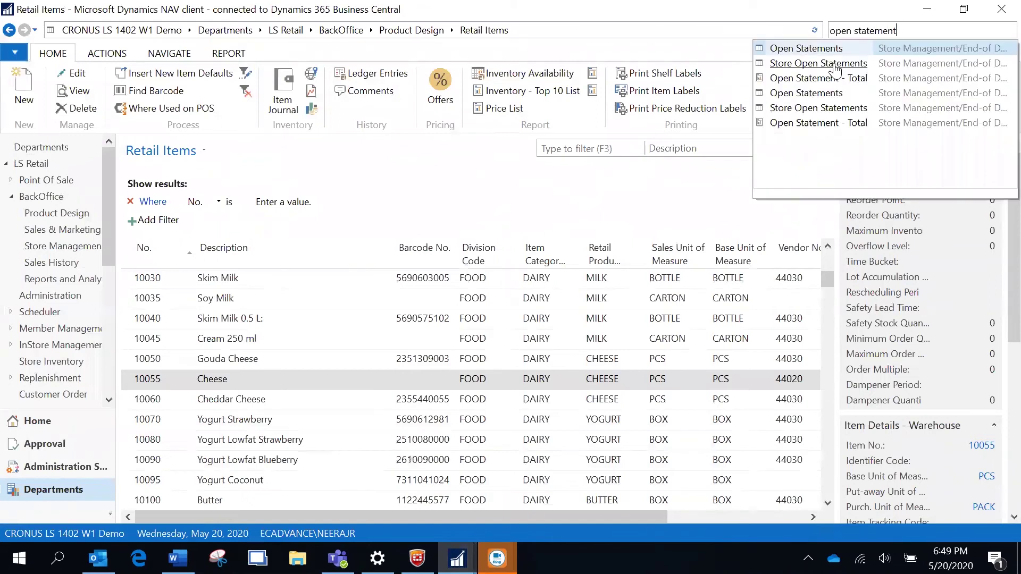
click(801, 48)
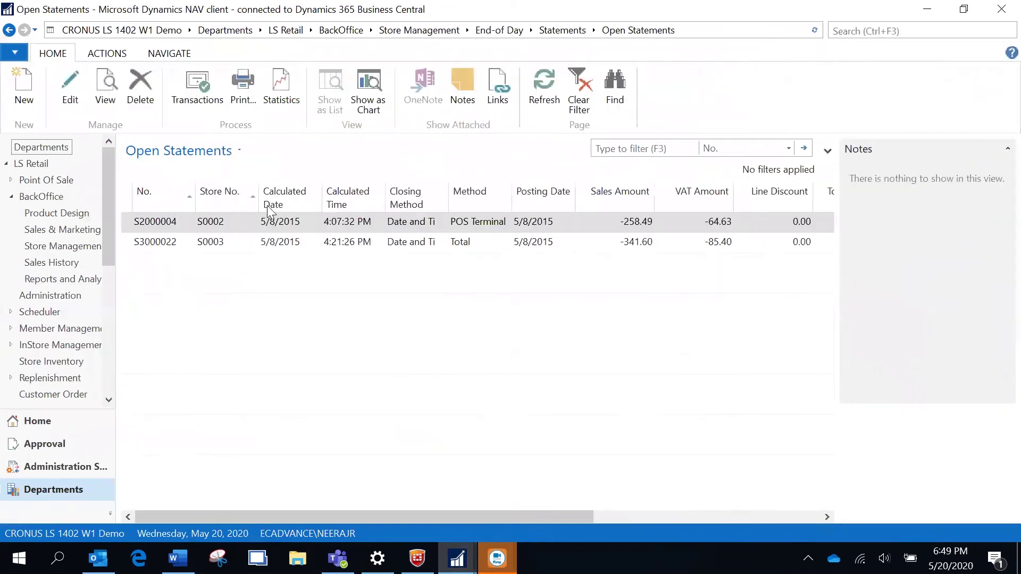
Create new statement S2000008 for store S0002 Cronus Food Market North SM, then start calculating it
click(35, 99)
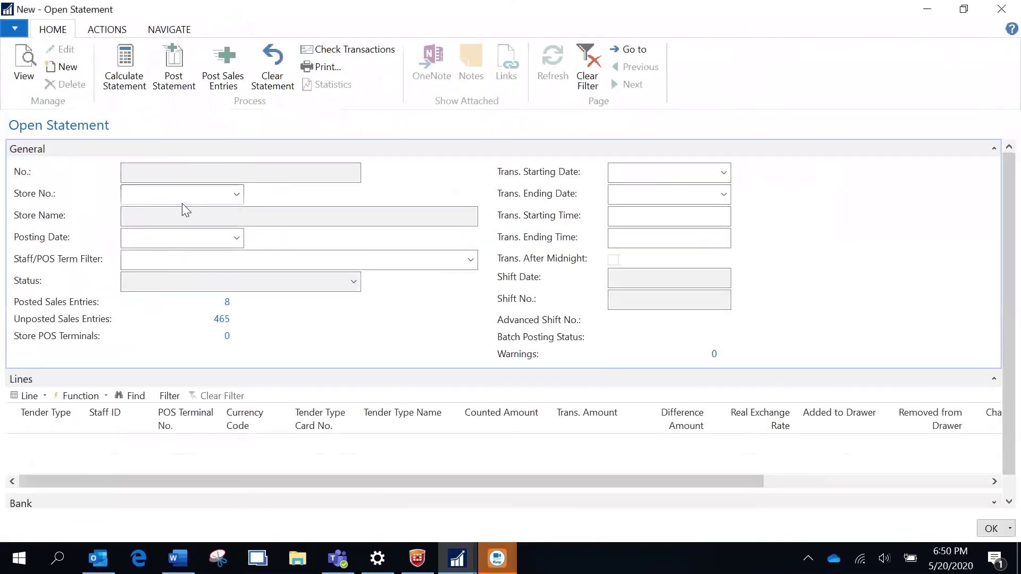
text(s000)
click(236, 193)
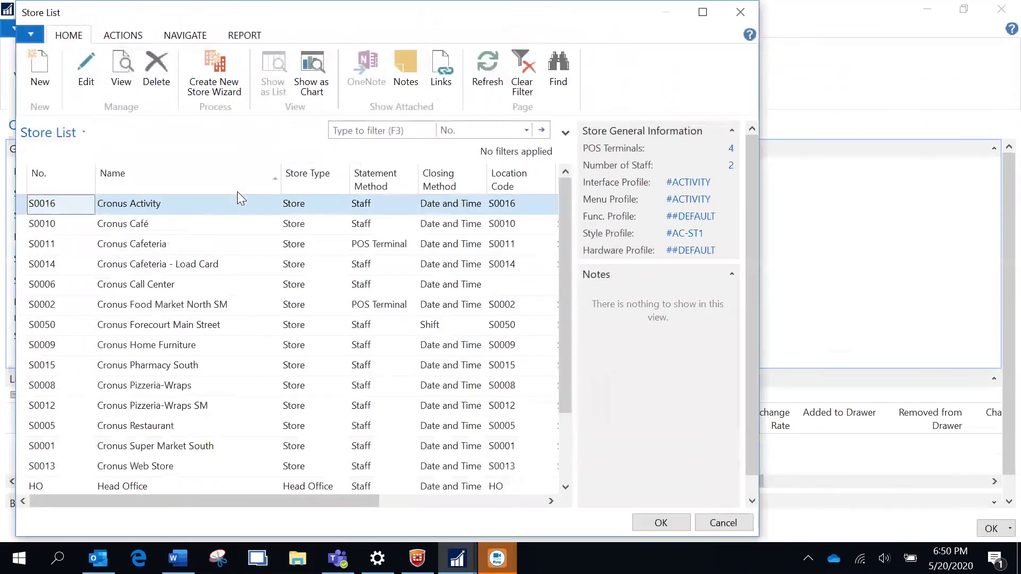
click(237, 185)
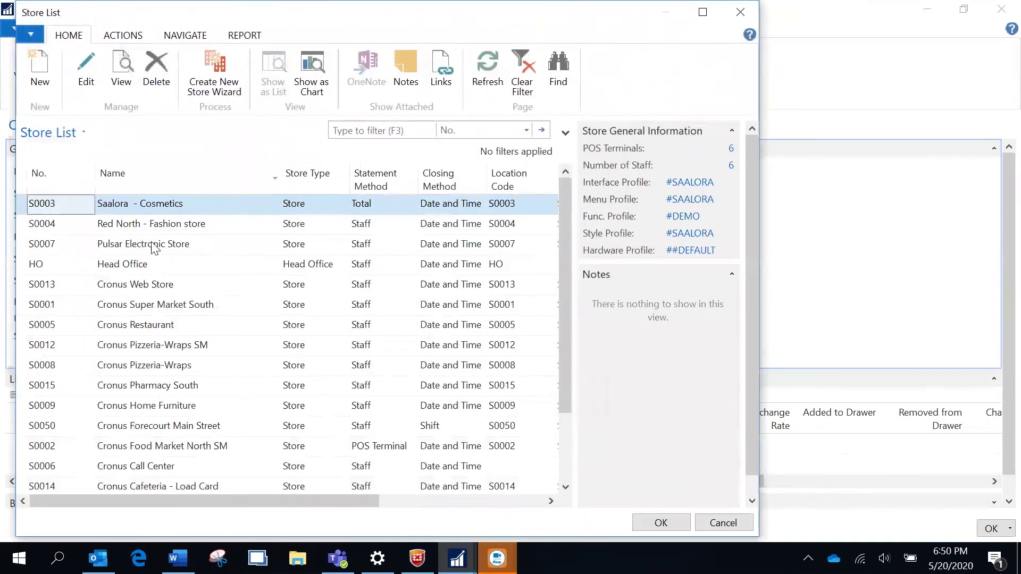
key(Escape)
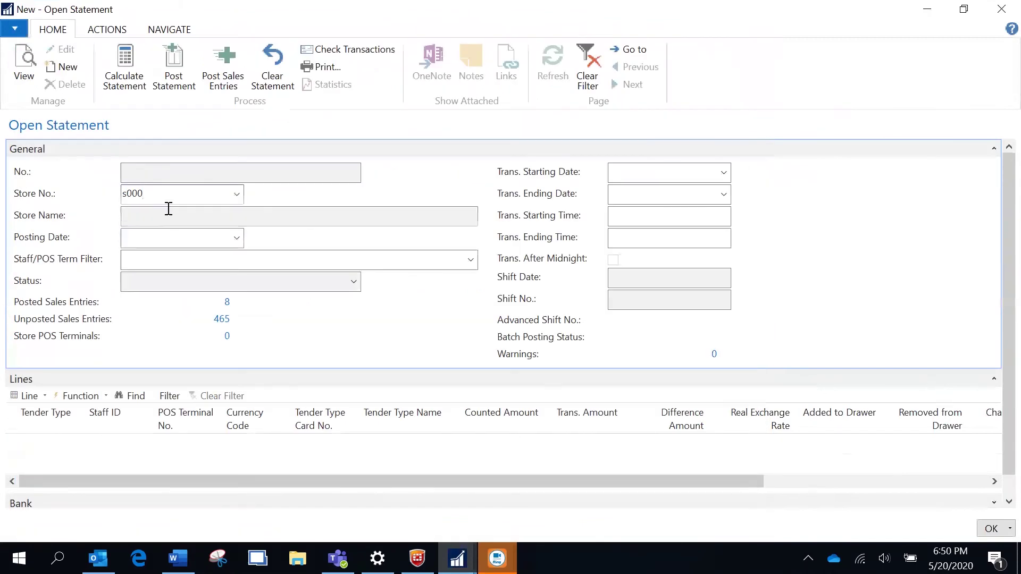
text(2)
key(Tab)
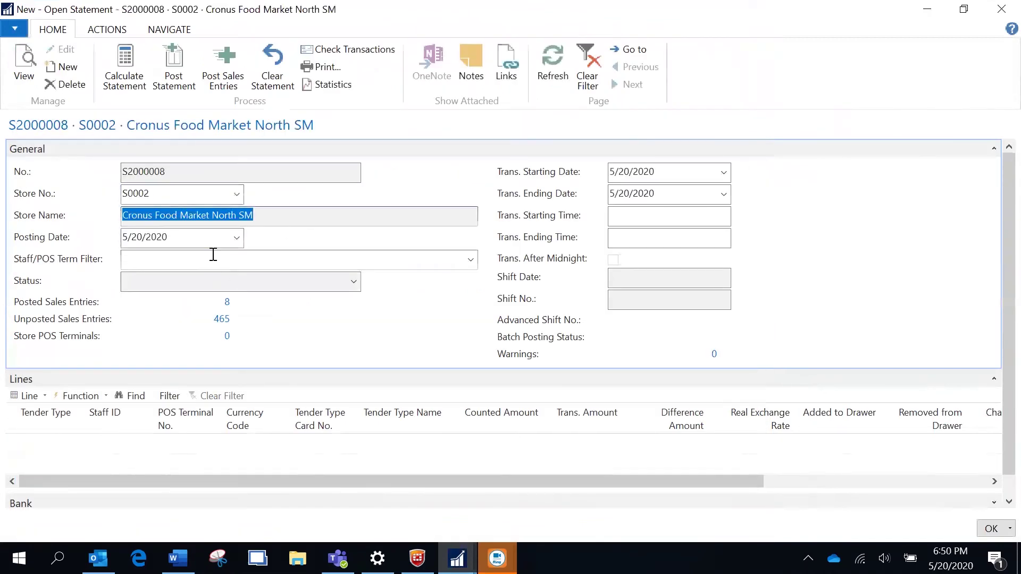
click(211, 261)
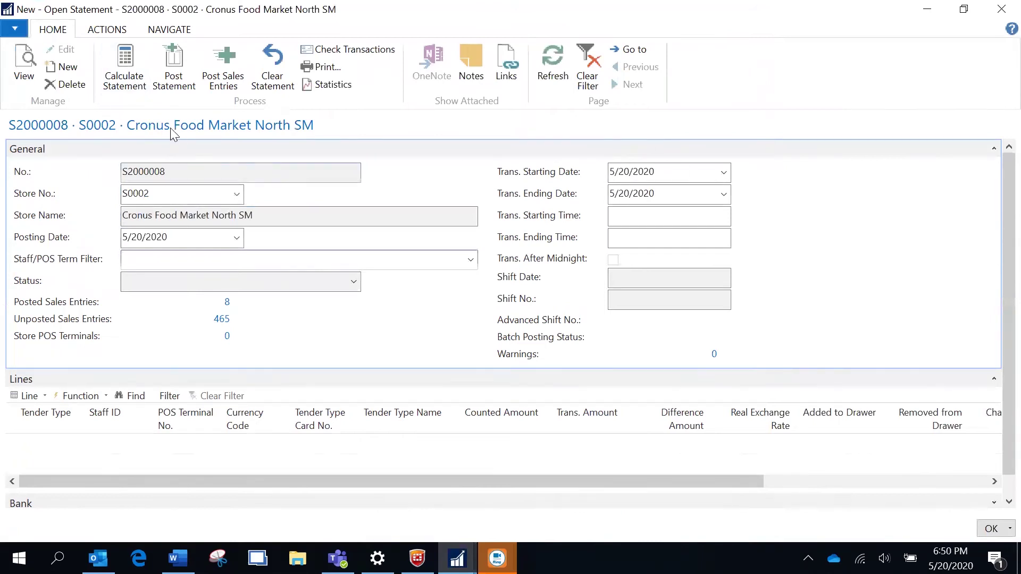
click(139, 85)
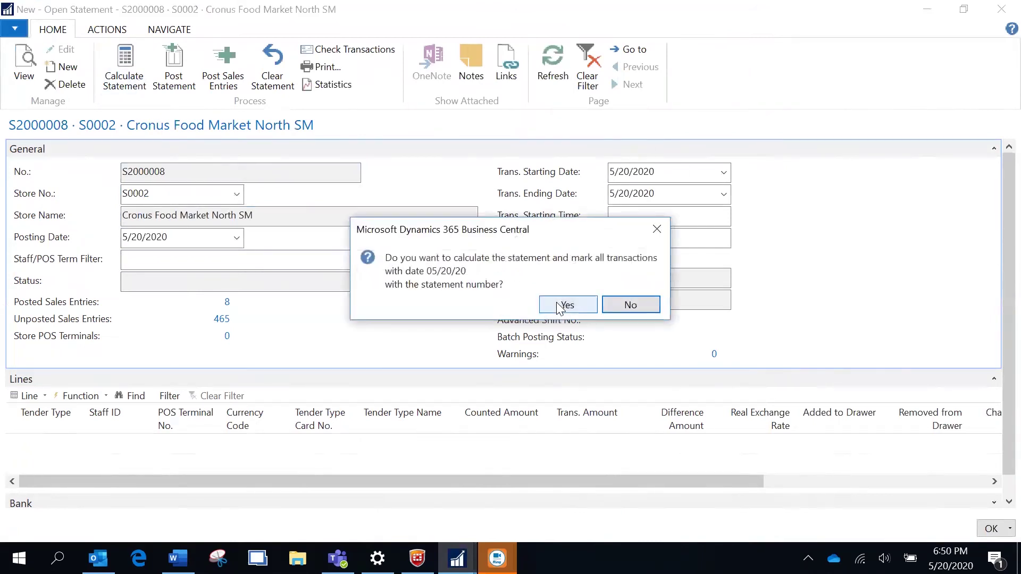
Confirm calculating statement S2000008 for the 05/20/20 transactions
click(565, 305)
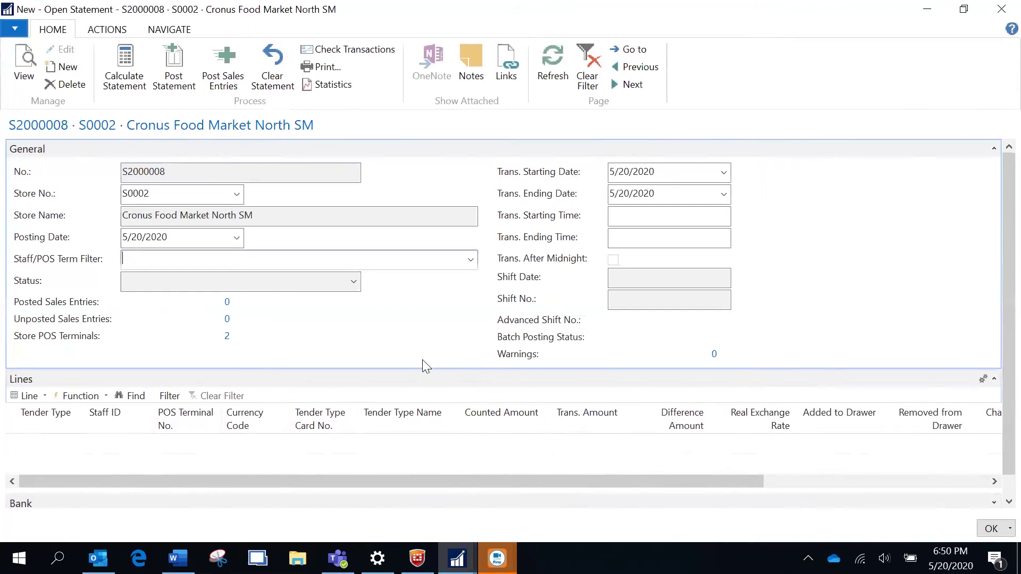
click(172, 31)
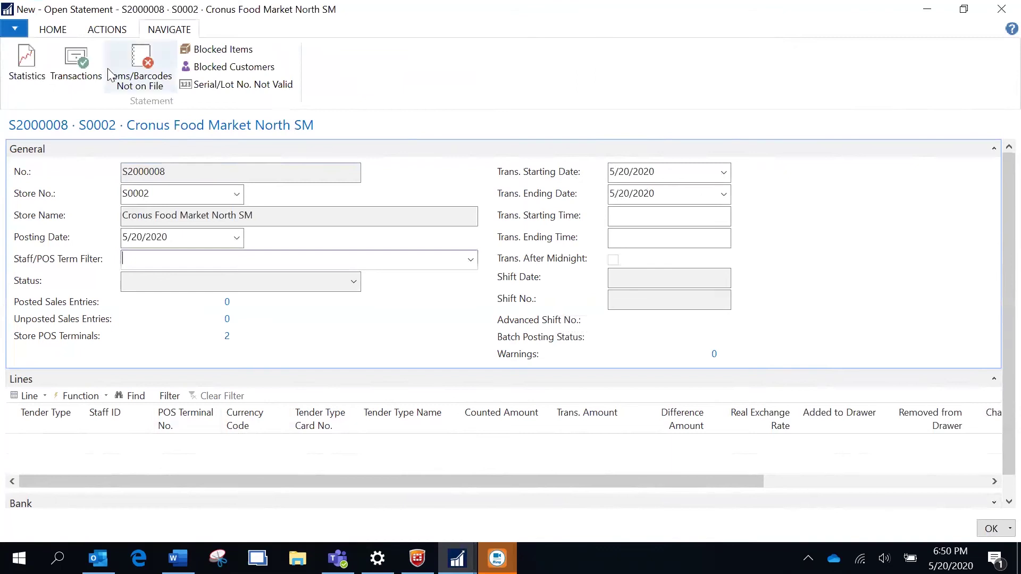
click(83, 70)
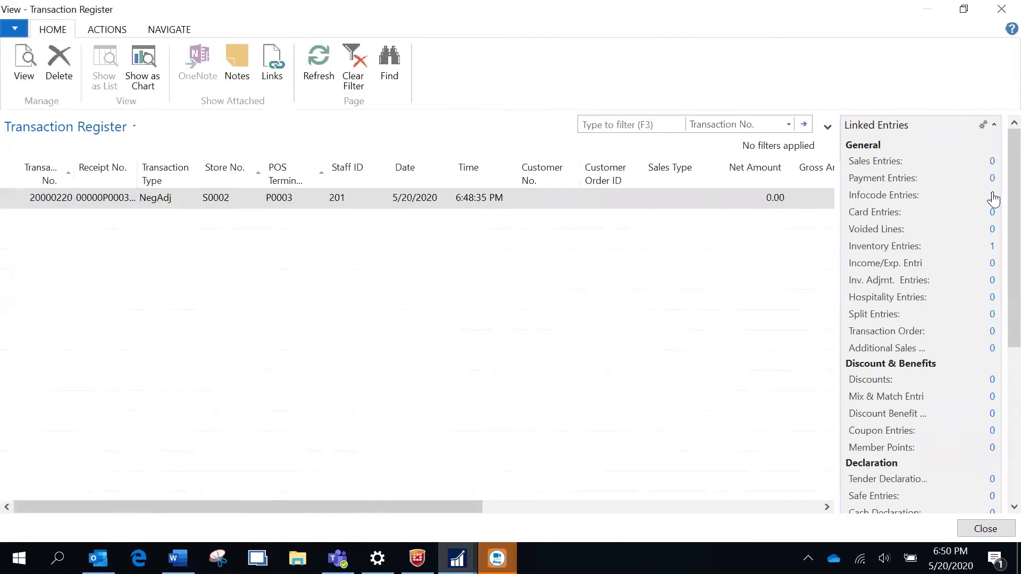
click(992, 247)
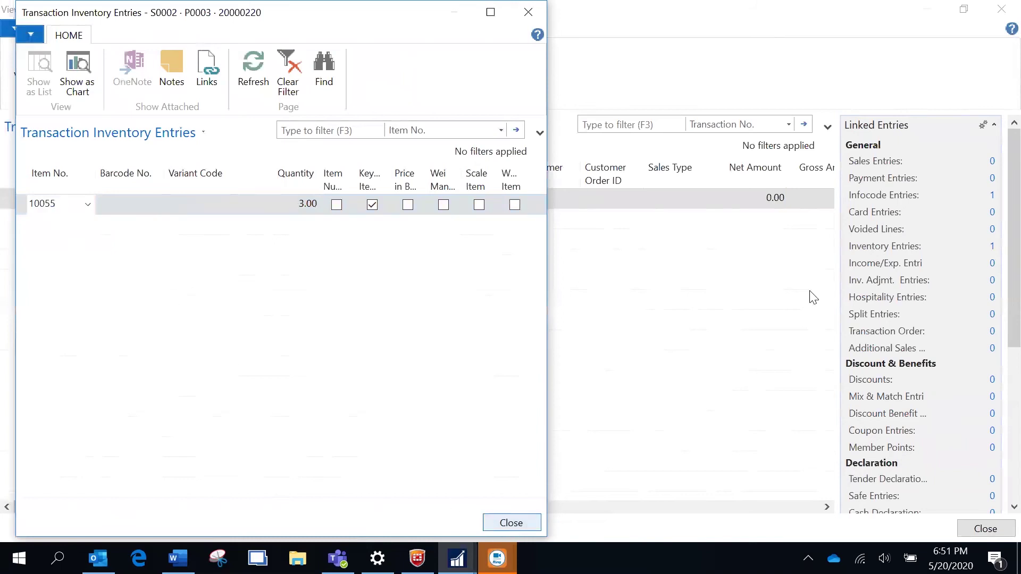
click(511, 528)
click(992, 197)
click(253, 205)
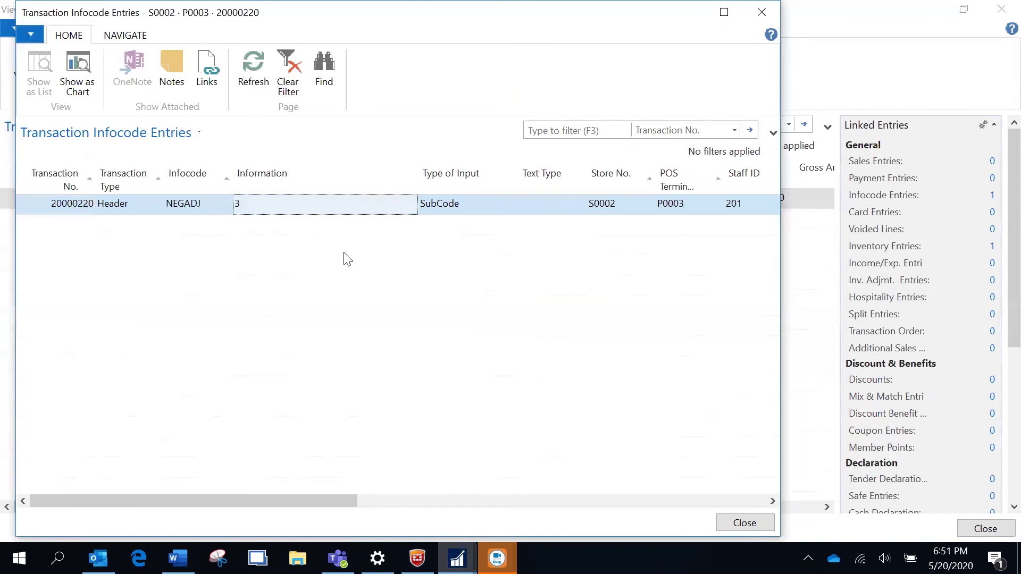
key(Escape)
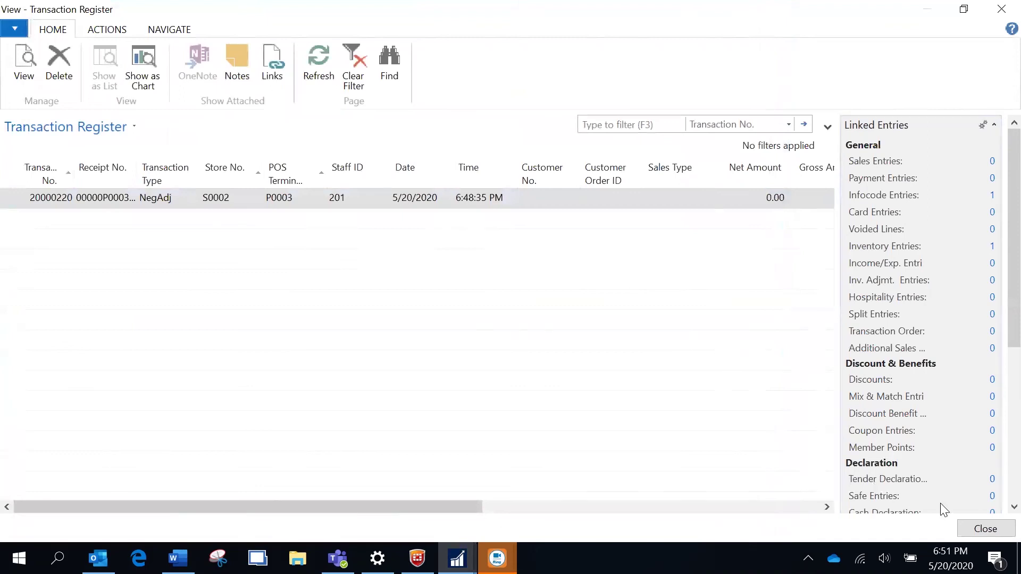
click(985, 528)
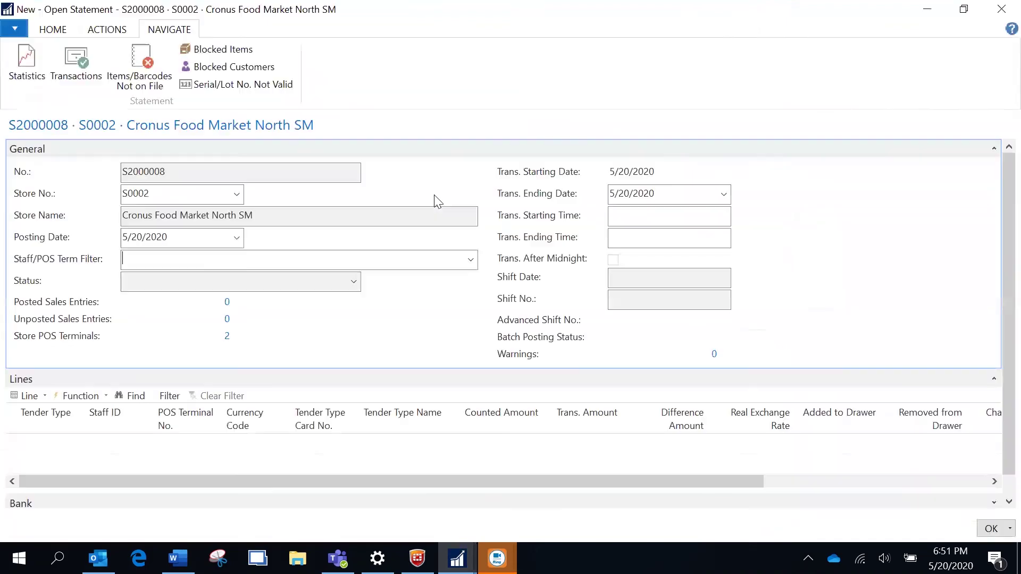
Post statement S2000008, confirm, and acknowledge the successful posting message
click(56, 31)
click(175, 79)
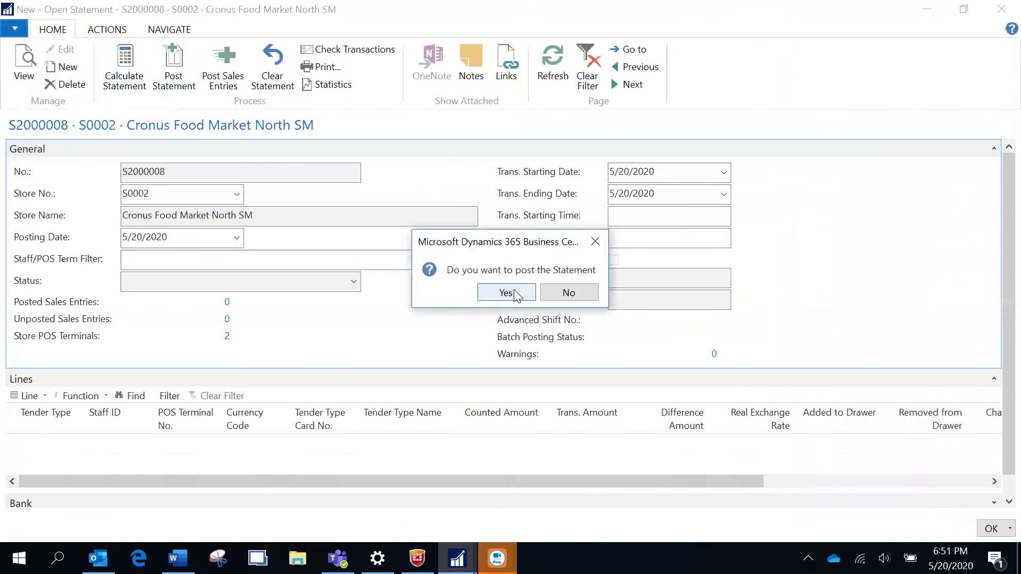
click(506, 293)
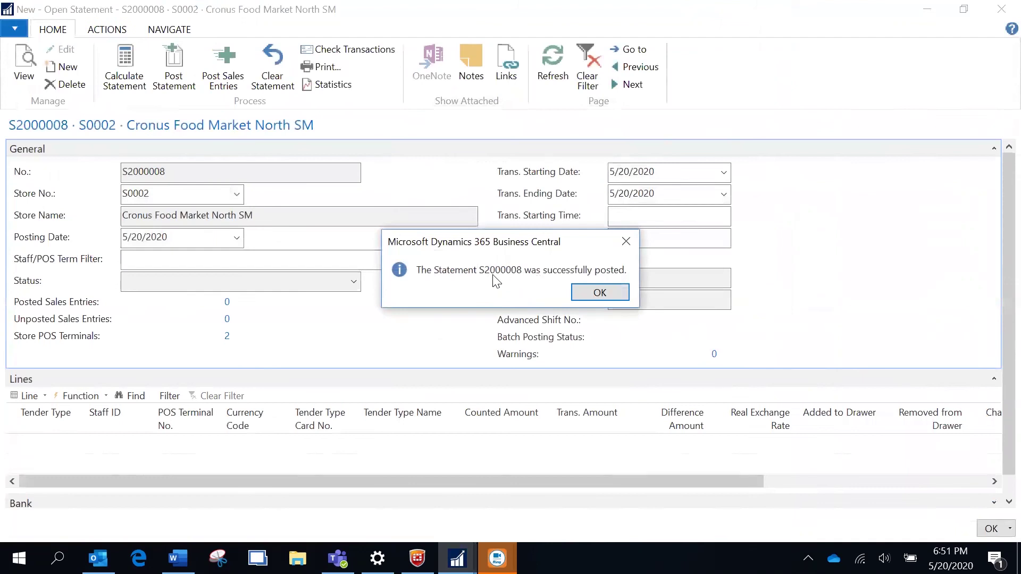
click(600, 293)
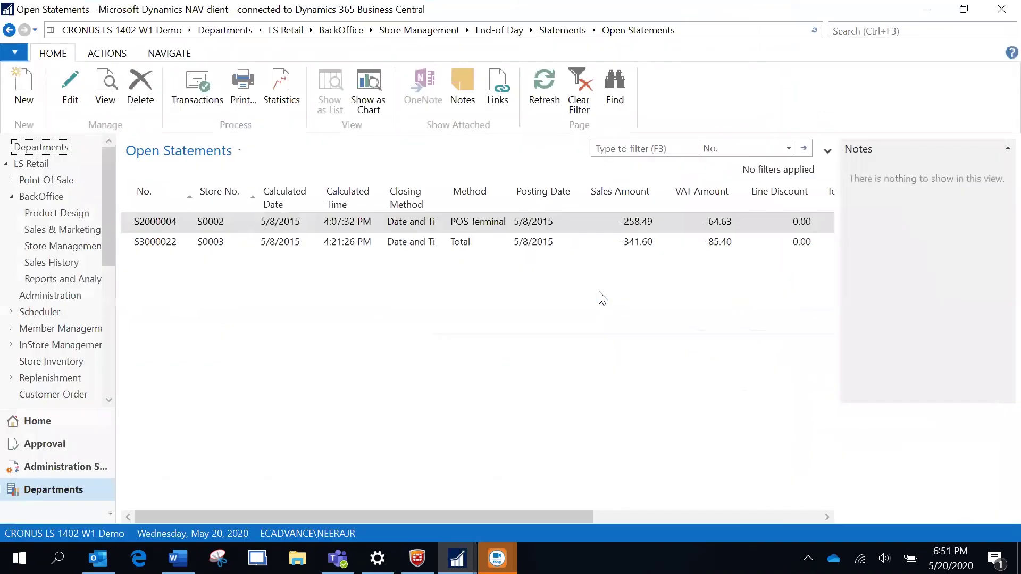
Open the 10055 Cheese card from the Retail Items list to check inventory of 395
click(849, 33)
text(retail)
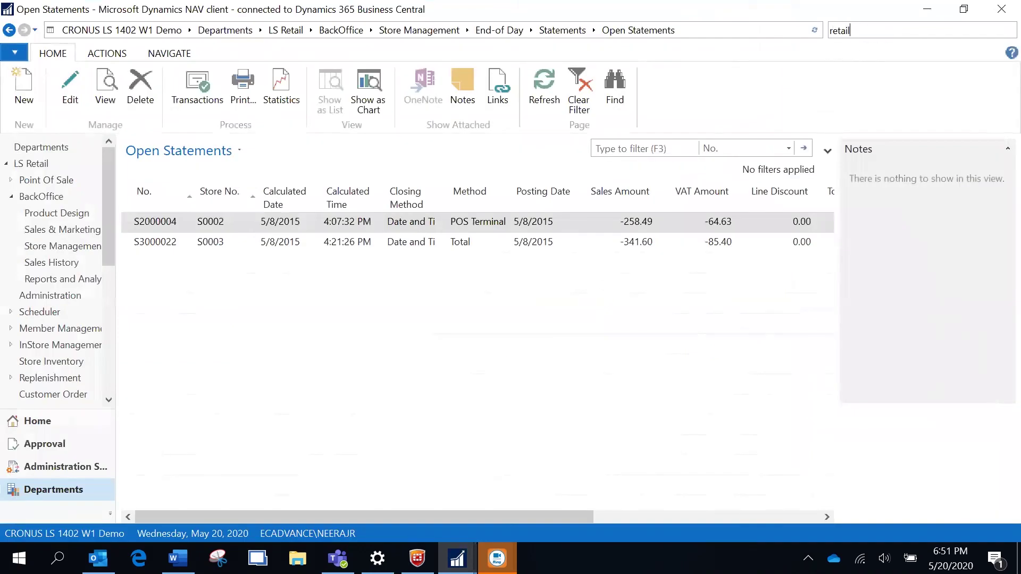
text( item)
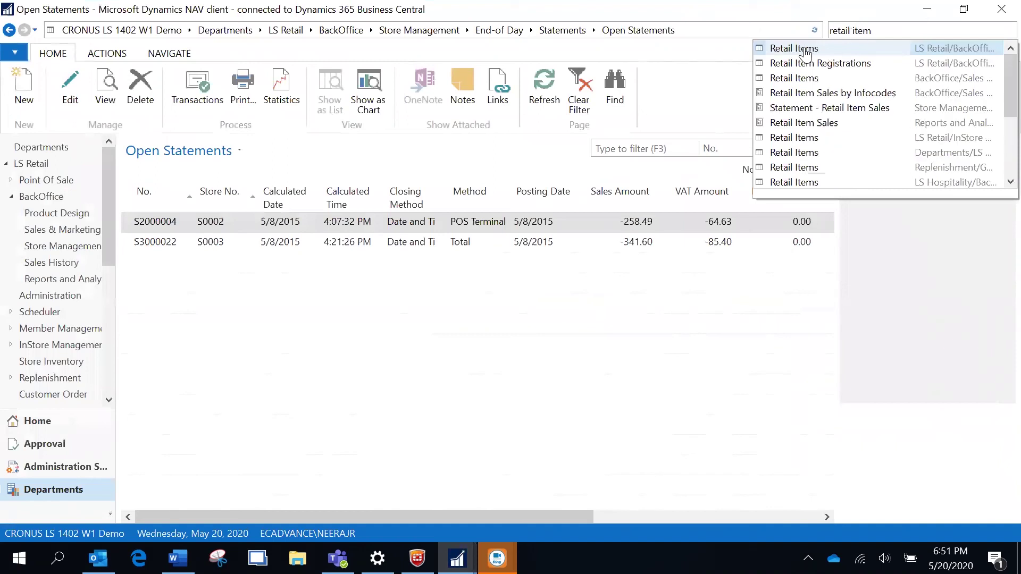
click(805, 50)
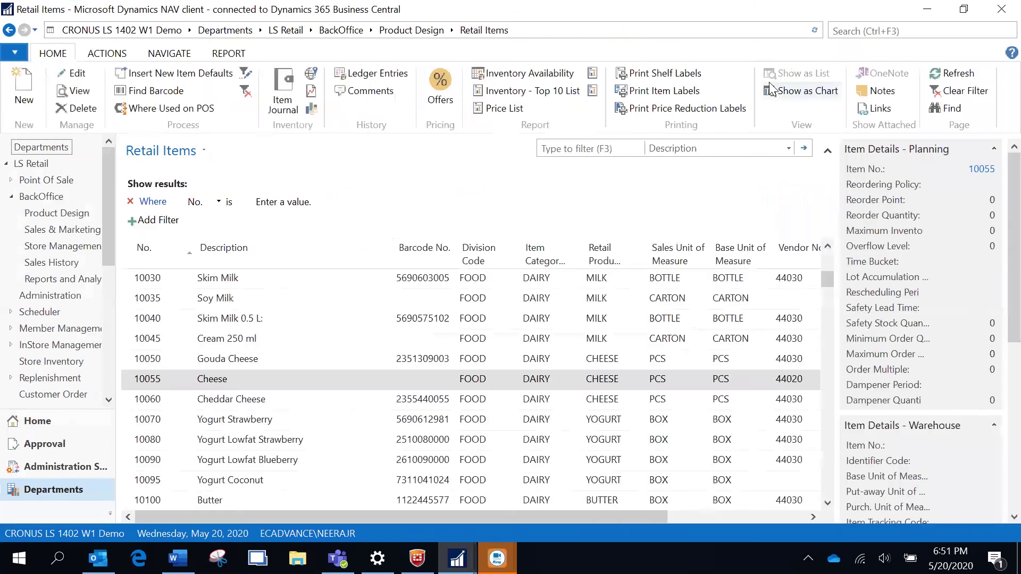
click(79, 94)
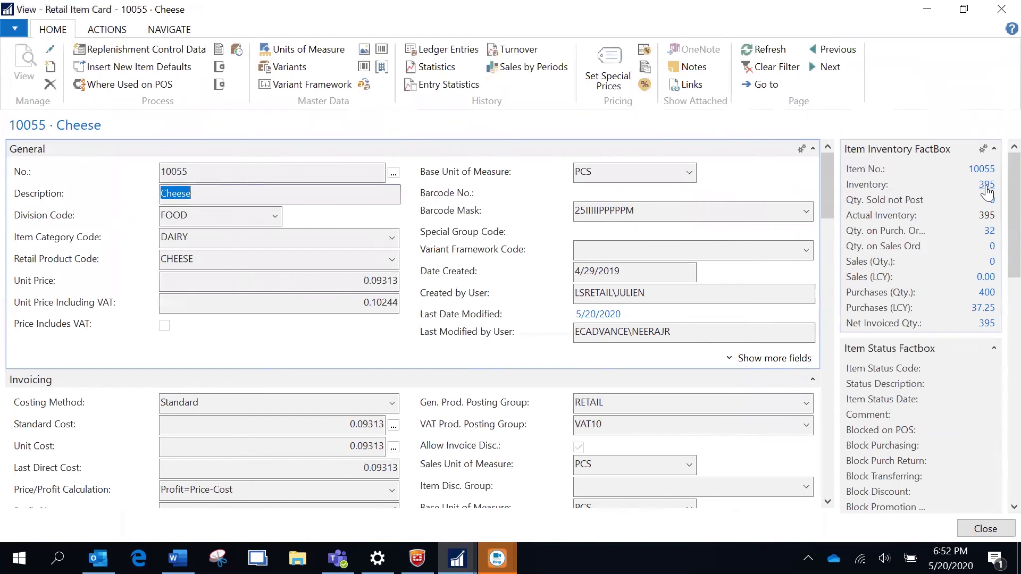
click(985, 189)
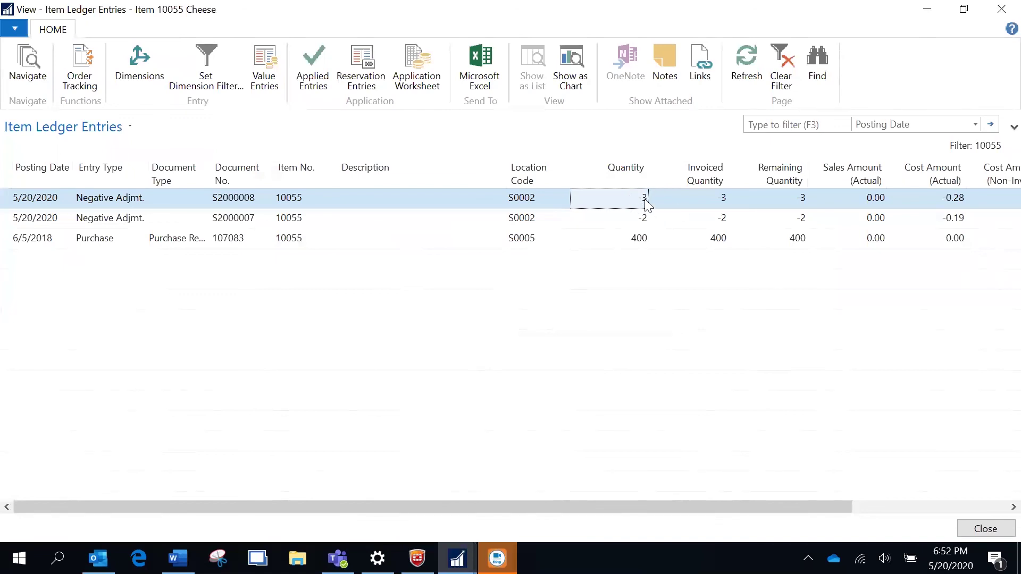
key(Escape)
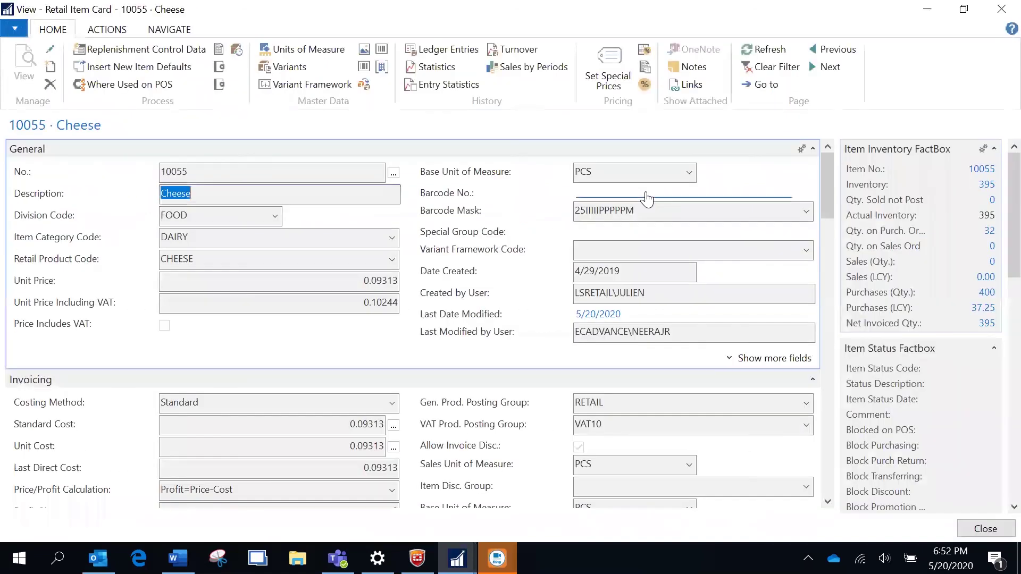
Close the 10055 Cheese Retail Item Card with Esc
key(Escape)
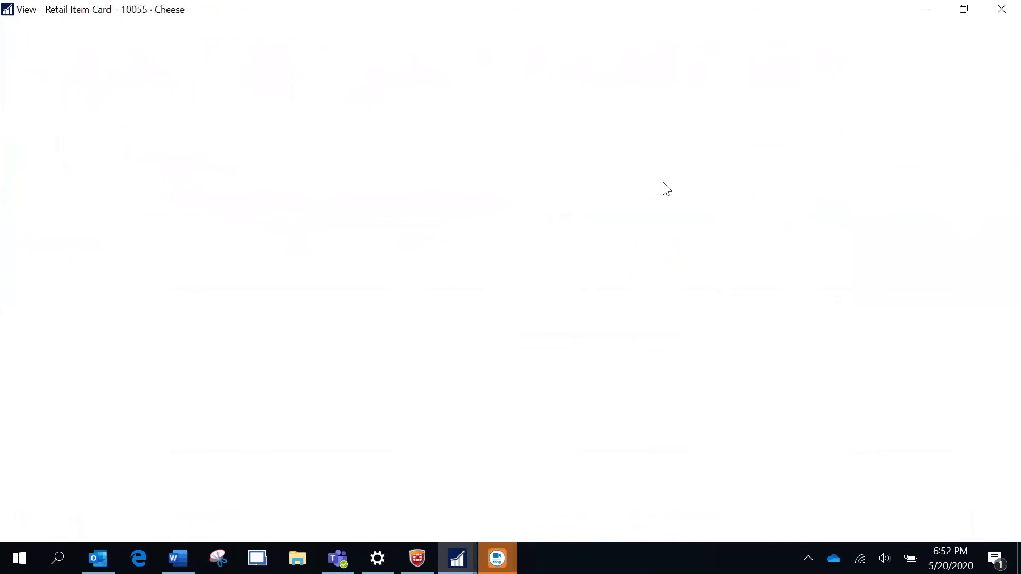